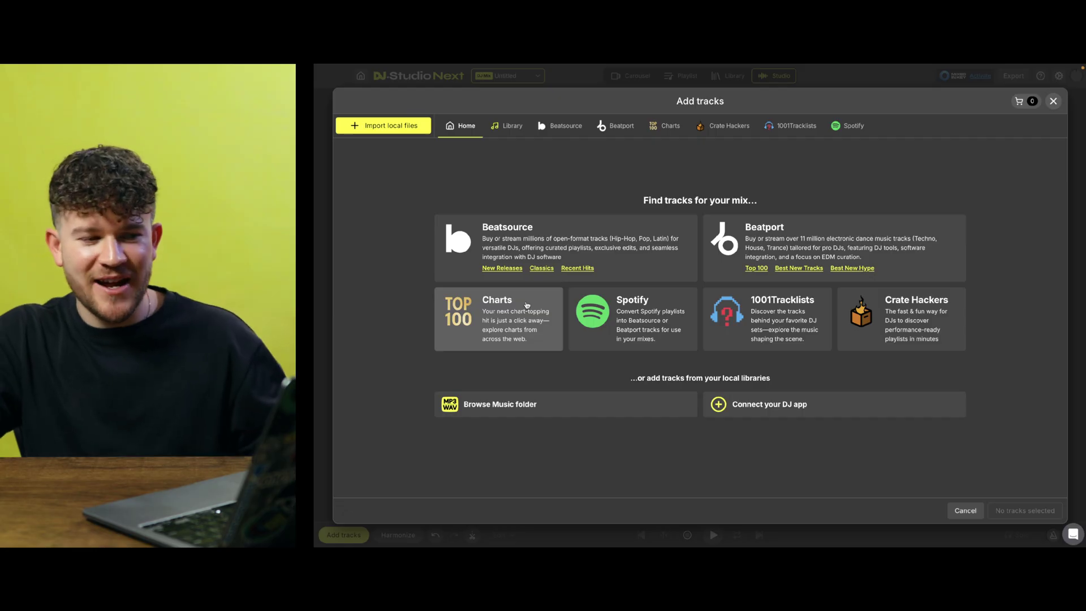
Step: Open the Spotify Top 50 - Global chart and sort its tracks by key
click(526, 306)
scroll(735, 260, down, 3)
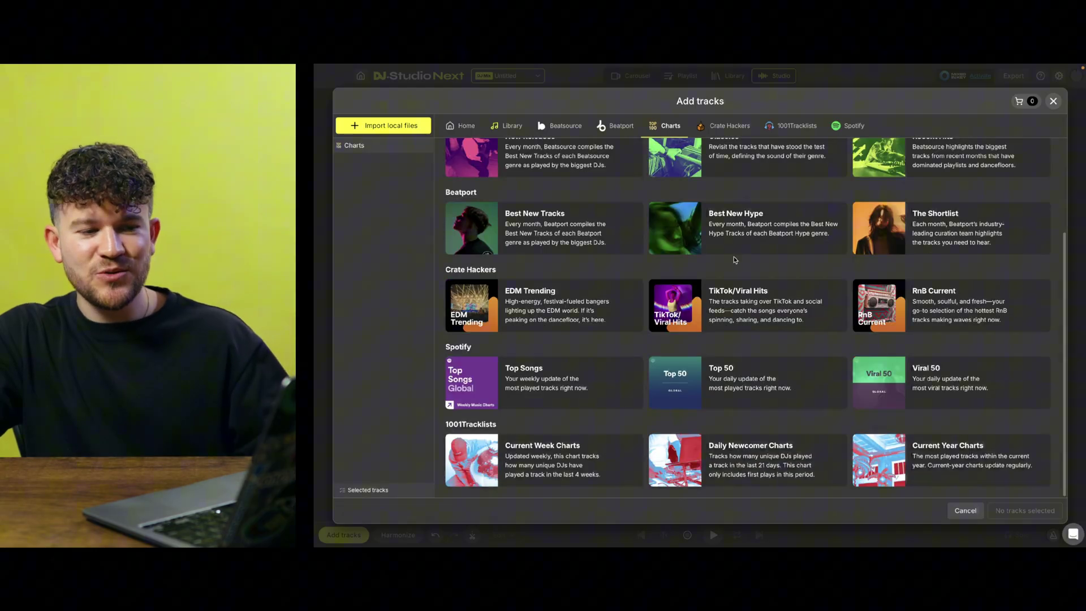
click(771, 385)
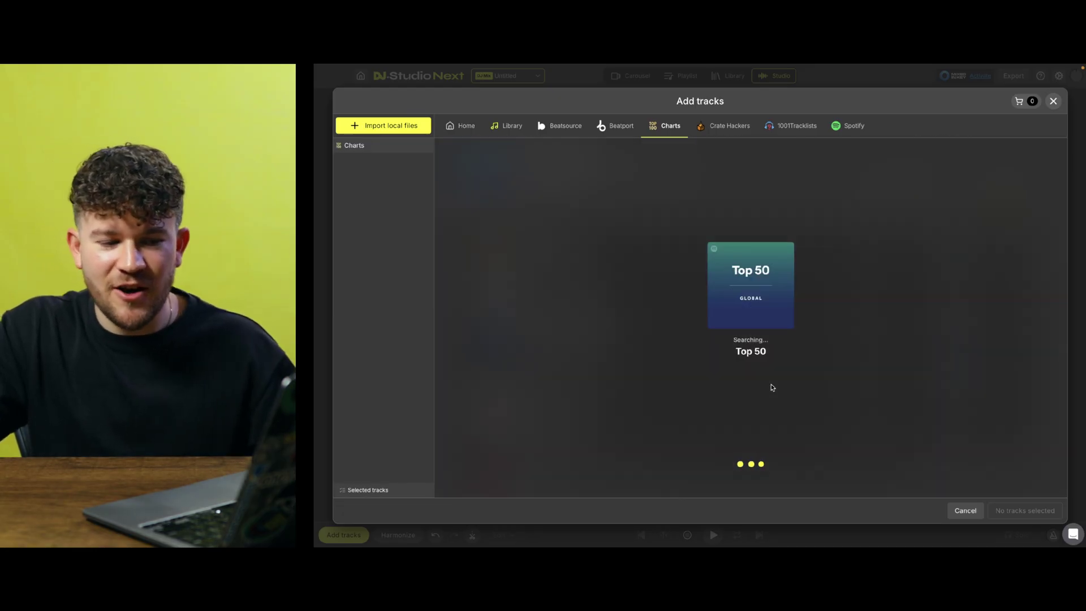
click(954, 219)
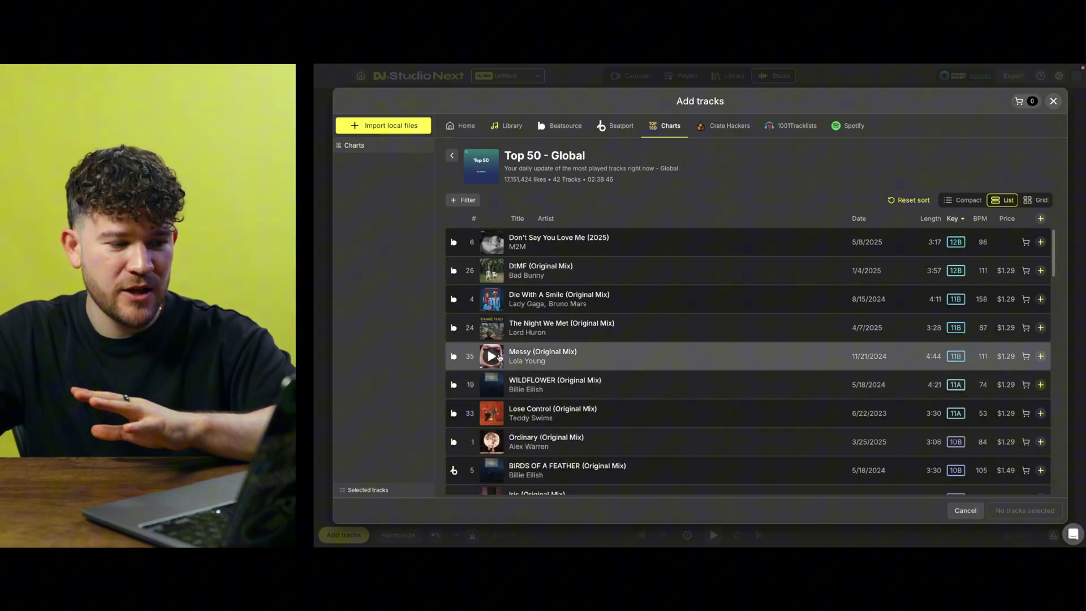
Step: Preview the tracks Messy and The Night We Met
click(494, 361)
click(493, 361)
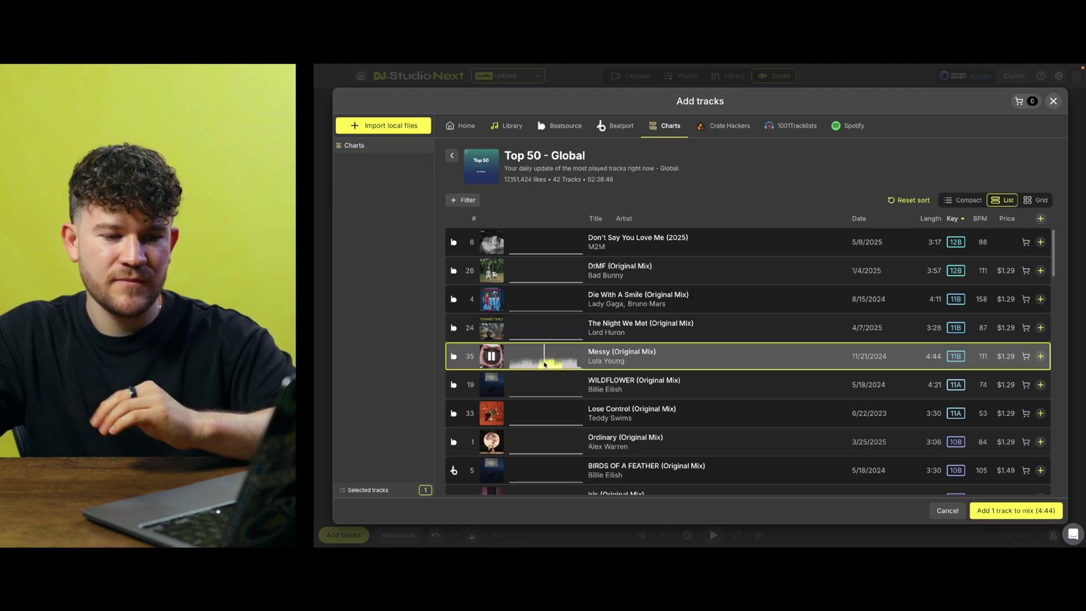
click(494, 357)
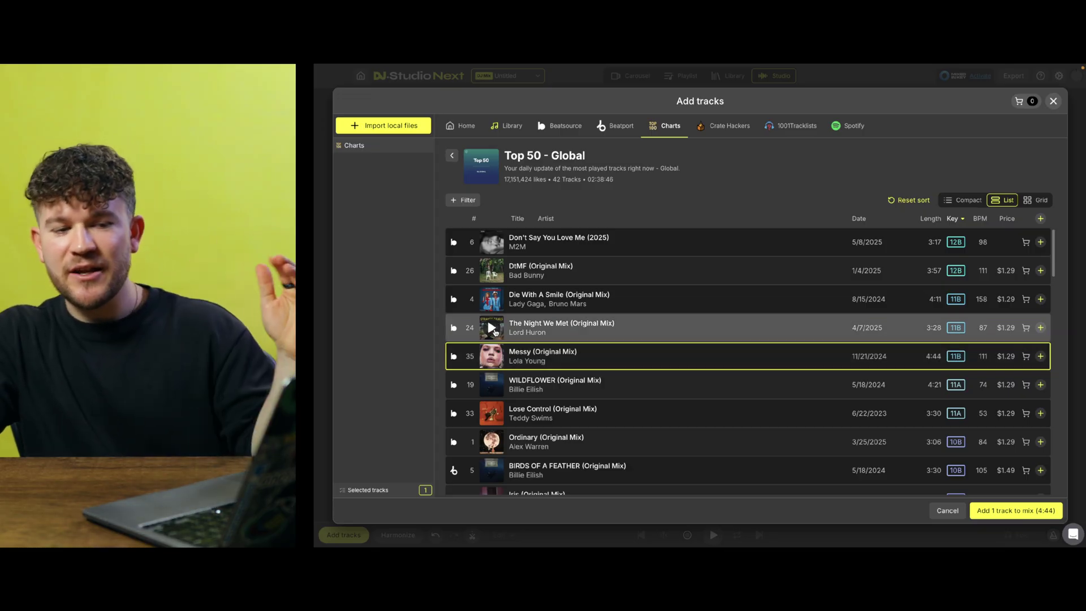
click(492, 329)
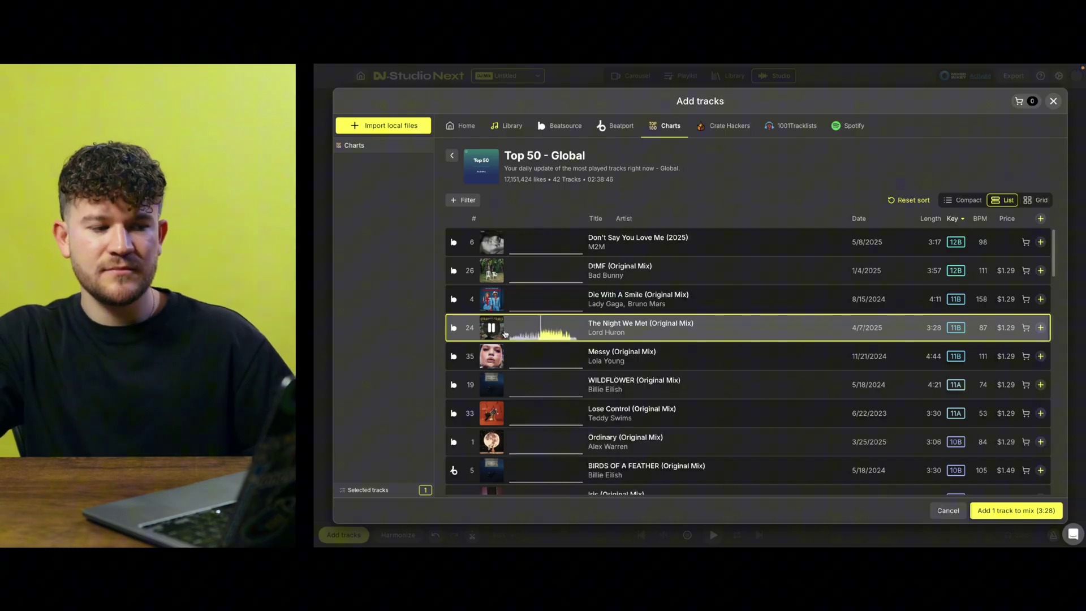
click(491, 329)
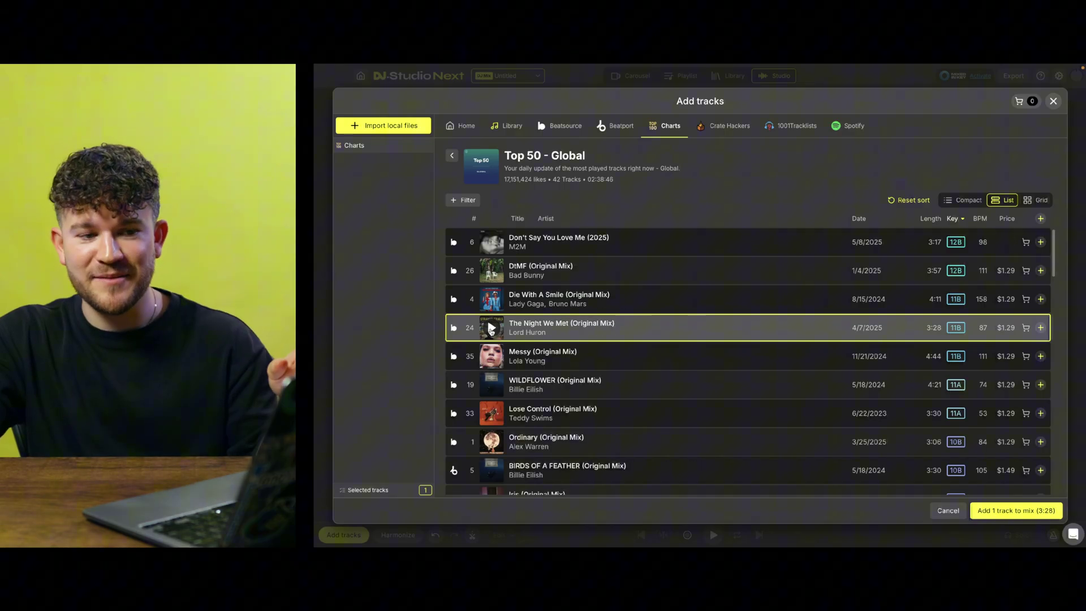
Step: Add Messy to the selection and browse the chart to complete six tracks
click(1040, 357)
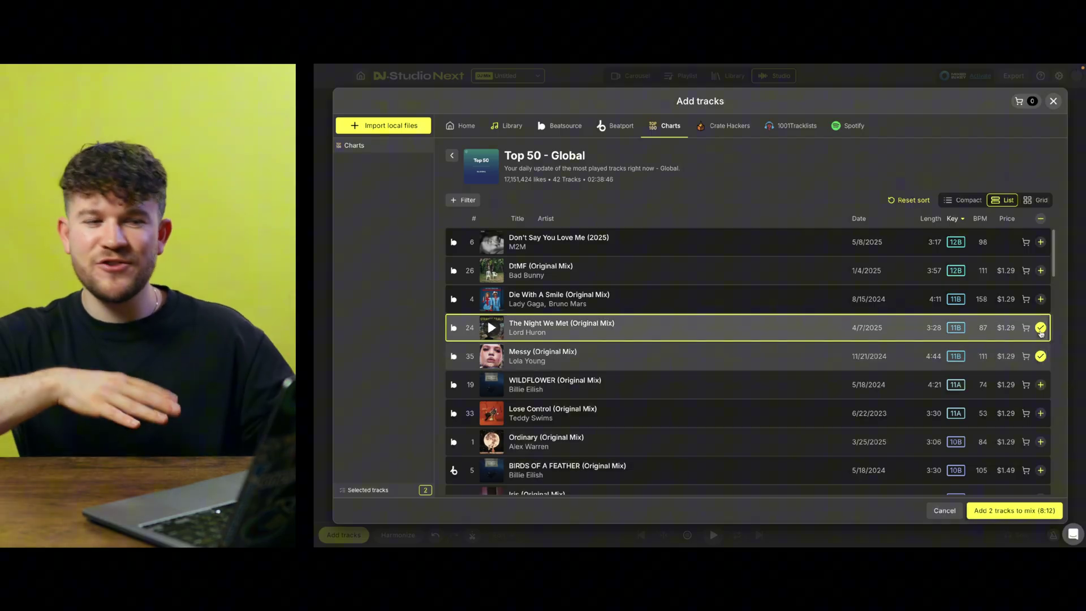
scroll(944, 333, down, 3)
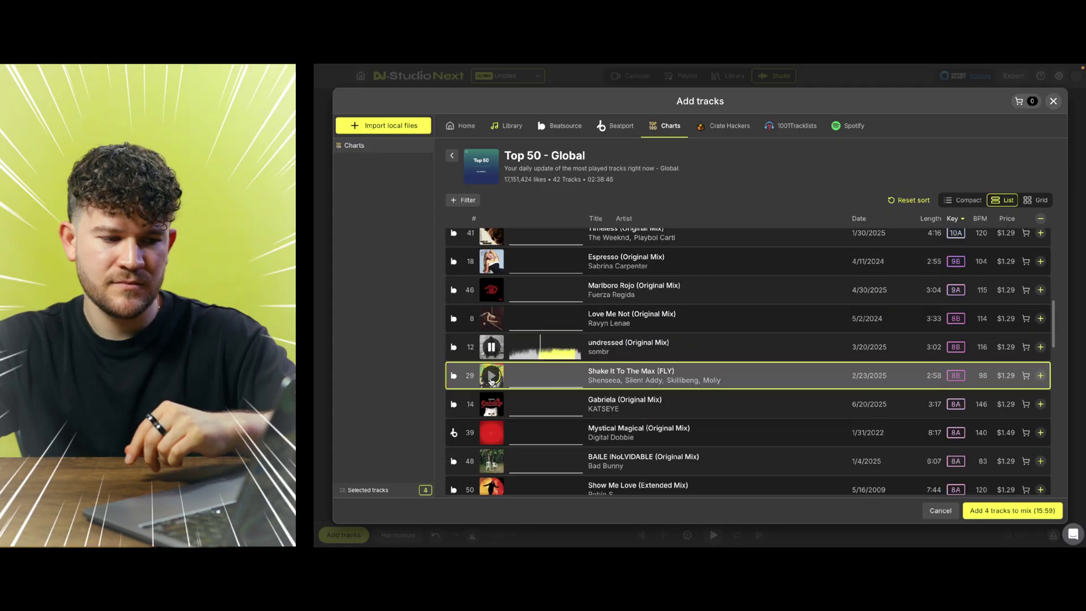
scroll(492, 378, down, 2)
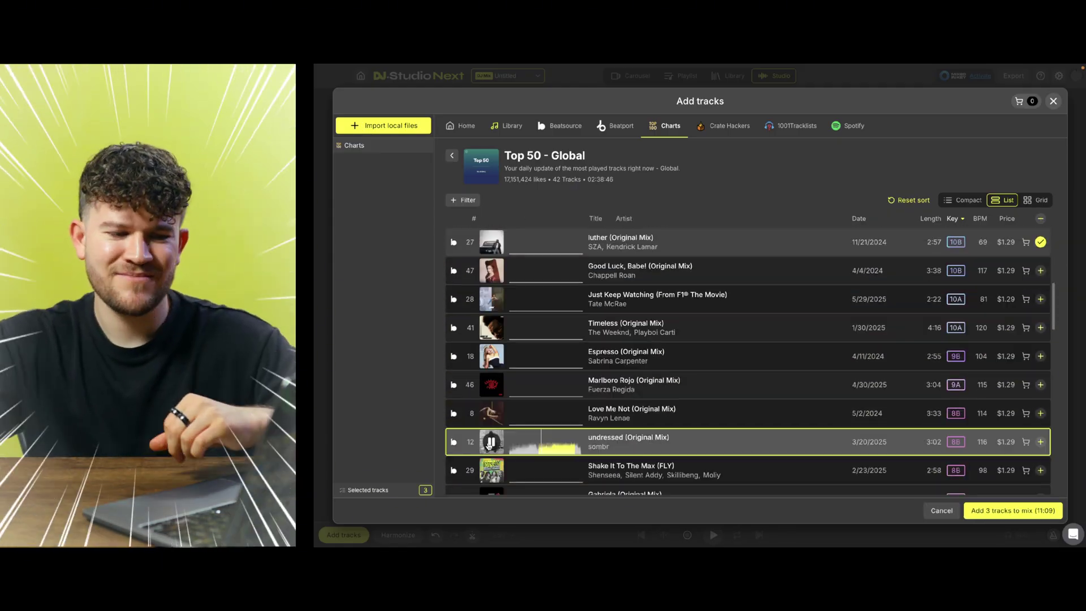
scroll(671, 395, up, 4)
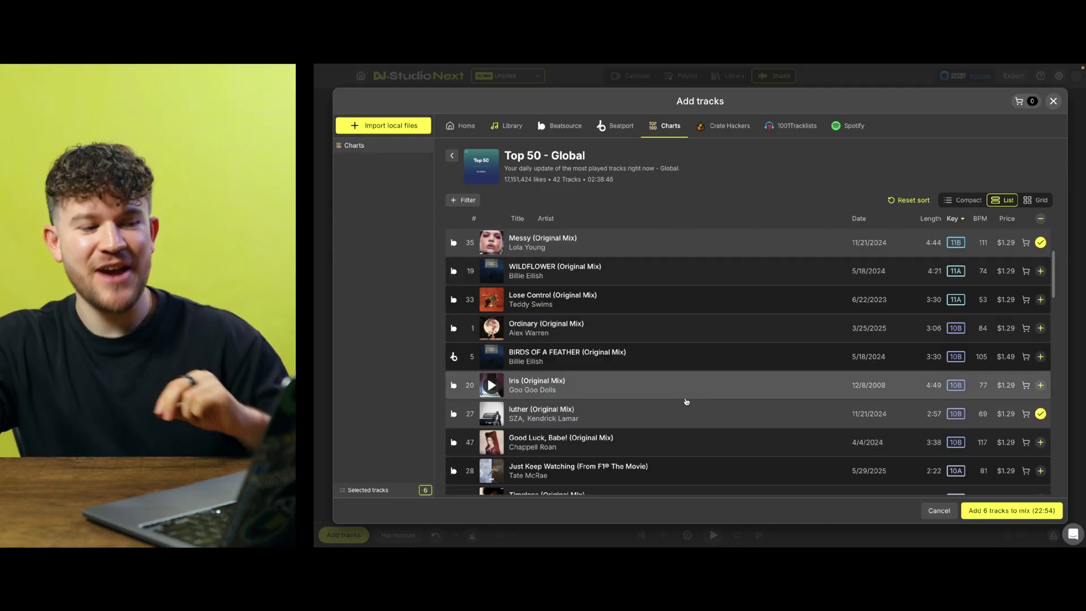
scroll(670, 339, up, 2)
scroll(639, 272, down, 5)
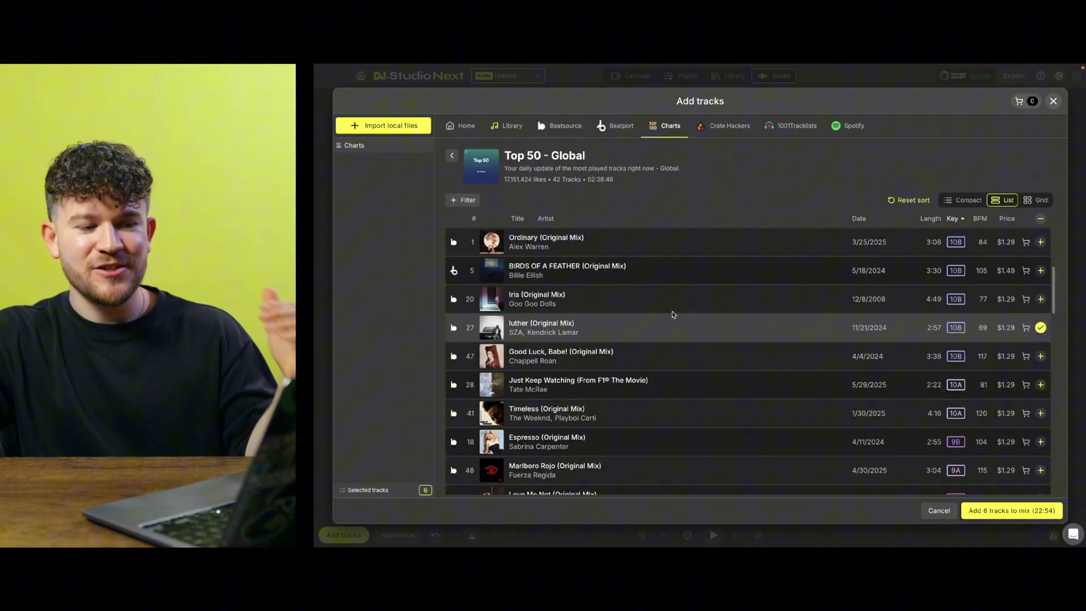
scroll(631, 258, up, 1)
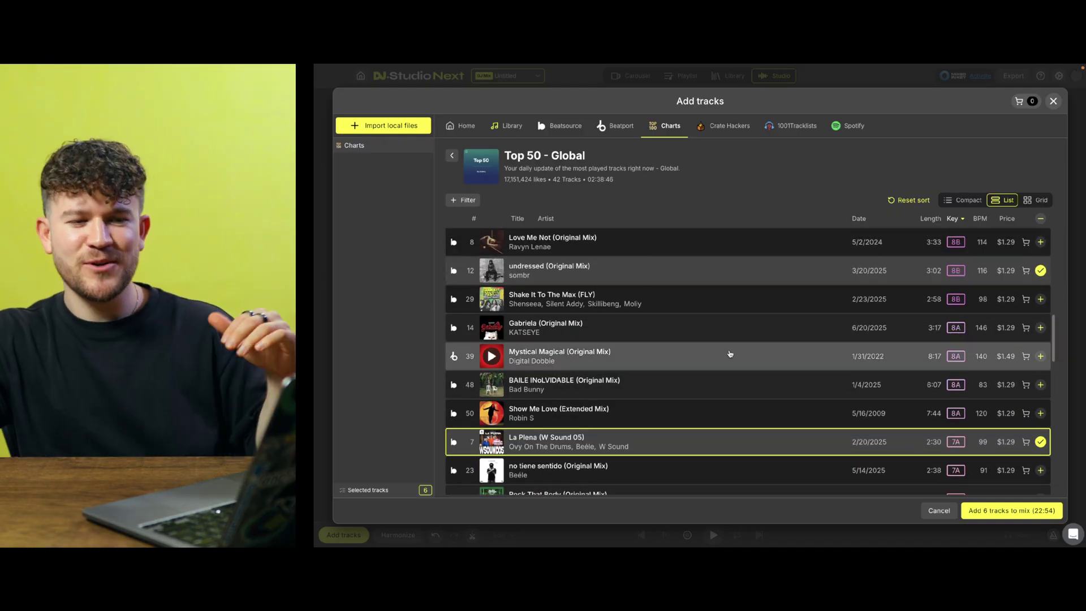
scroll(768, 361, down, 8)
scroll(686, 357, up, 4)
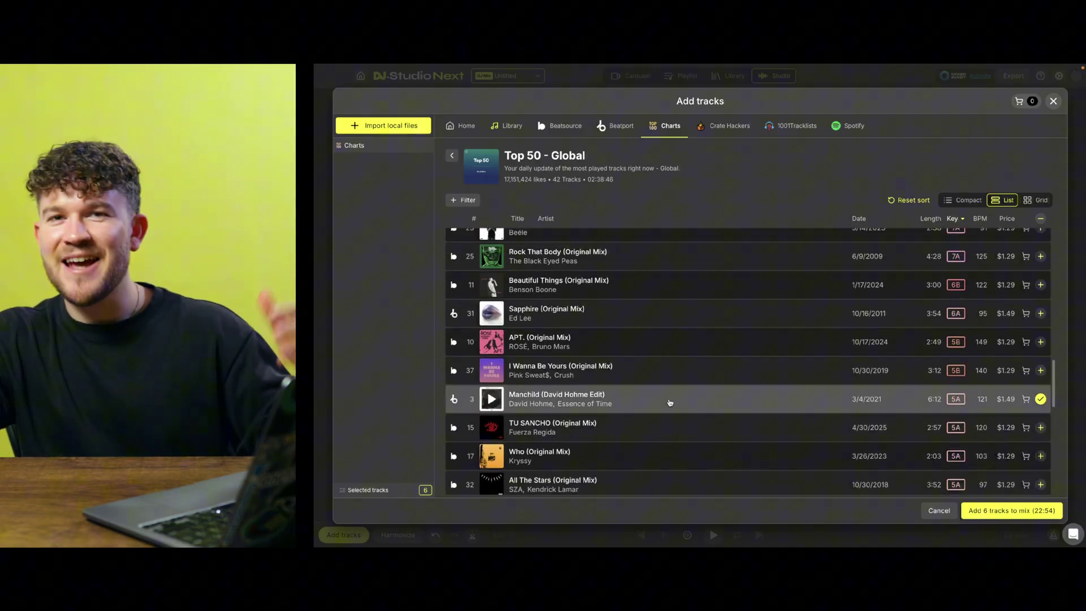
Step: Add the six tracks to the mix and zoom in and out of the SZA to sombr transition
click(988, 511)
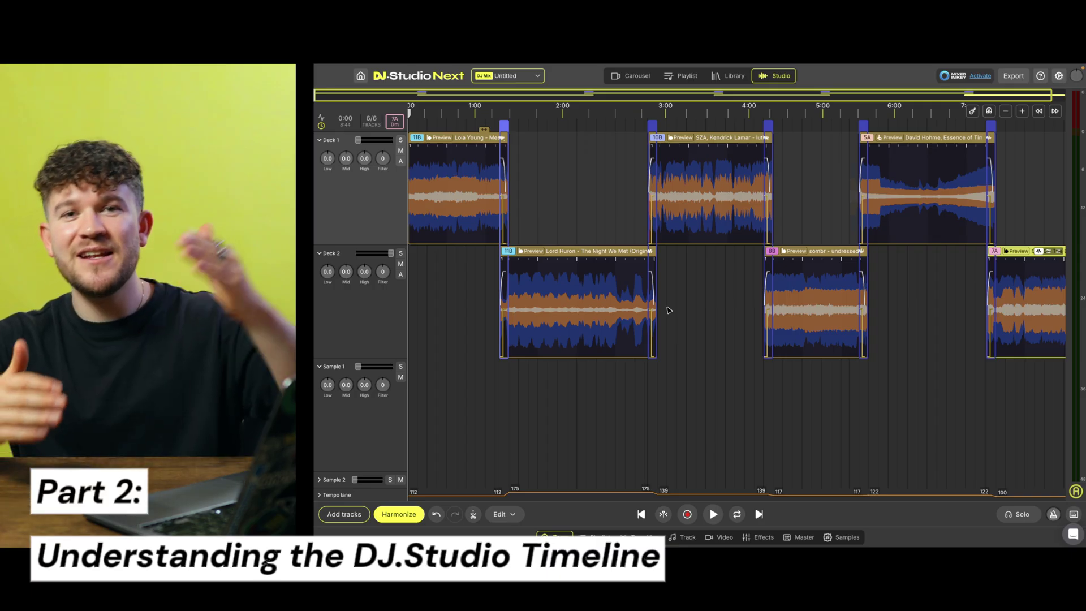
scroll(669, 310, down, 2)
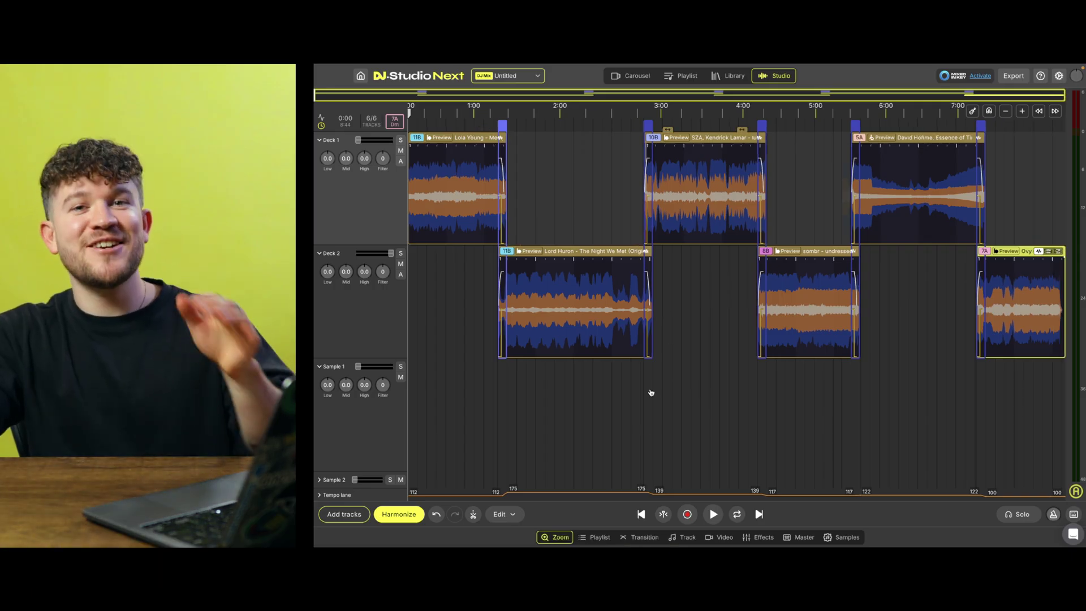
key(Right)
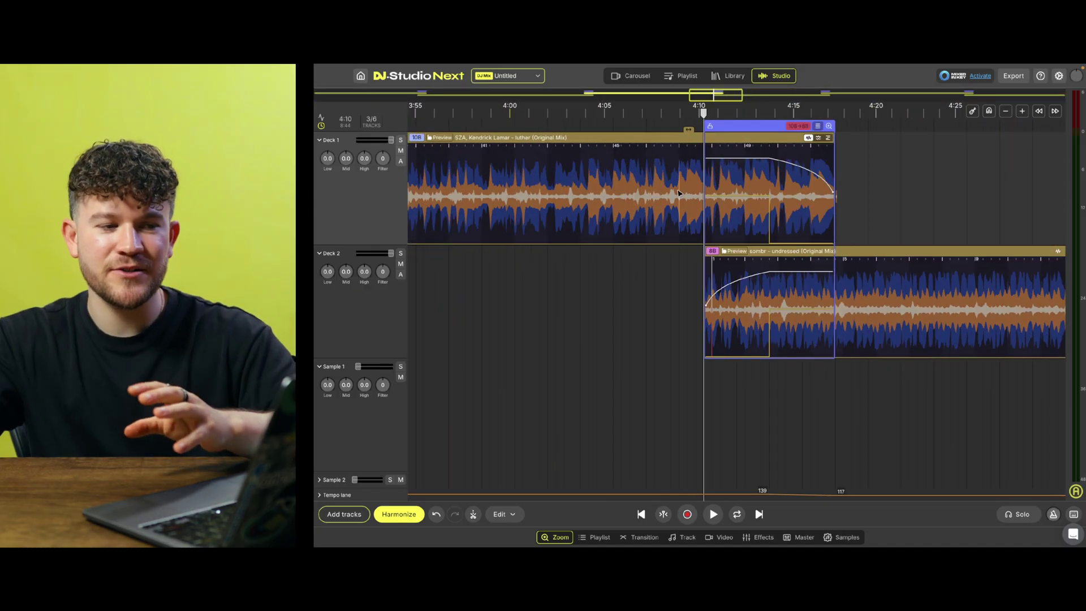
key(Escape)
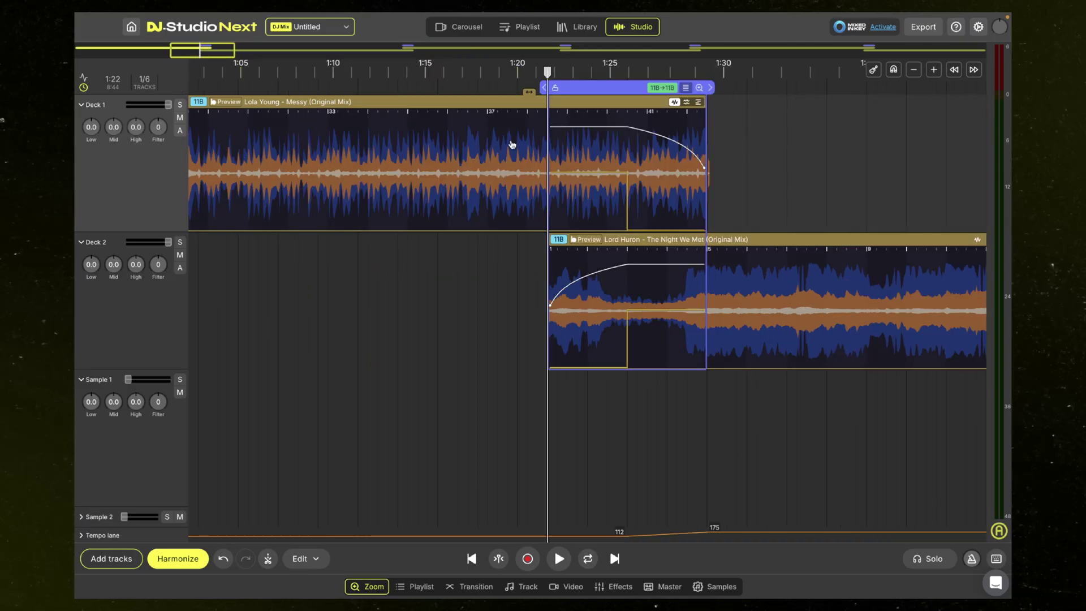
Step: Zoom into the Messy to The Night We Met transition and browse its Effects and My presets categories
click(466, 591)
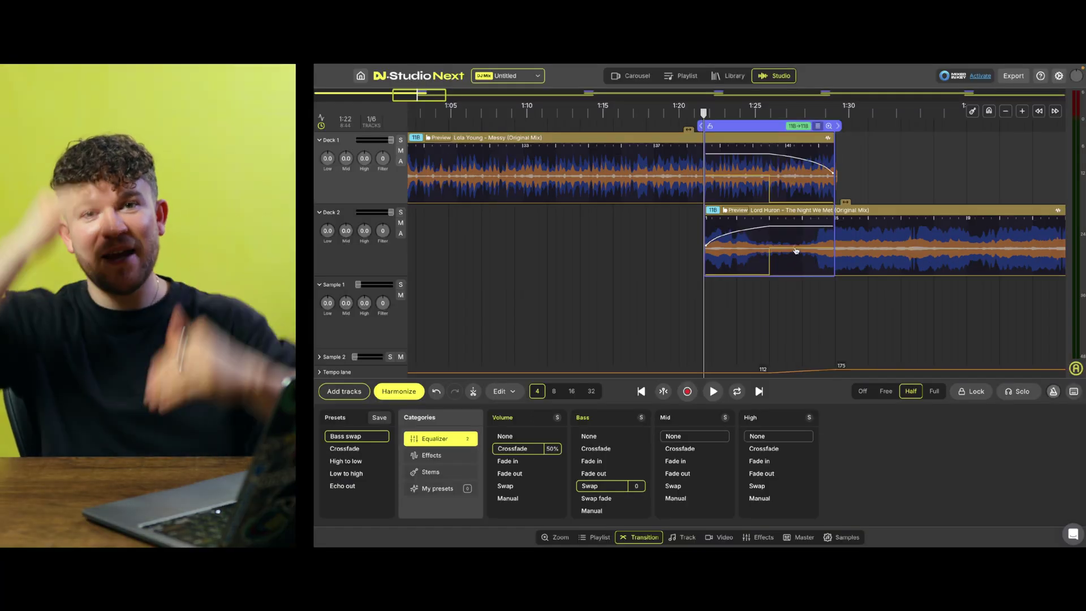
double_click(762, 242)
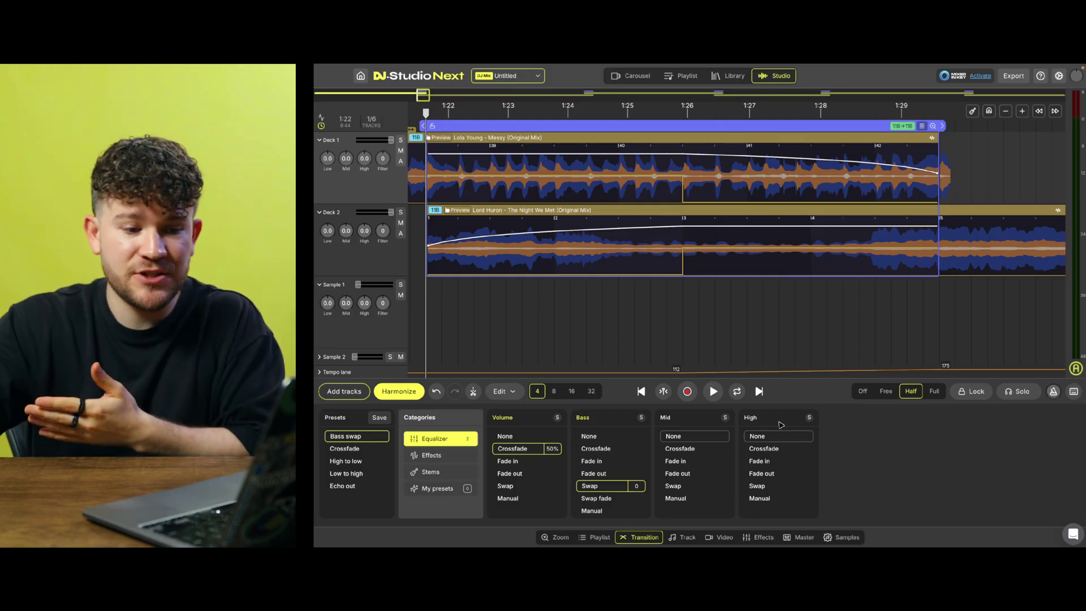
click(453, 457)
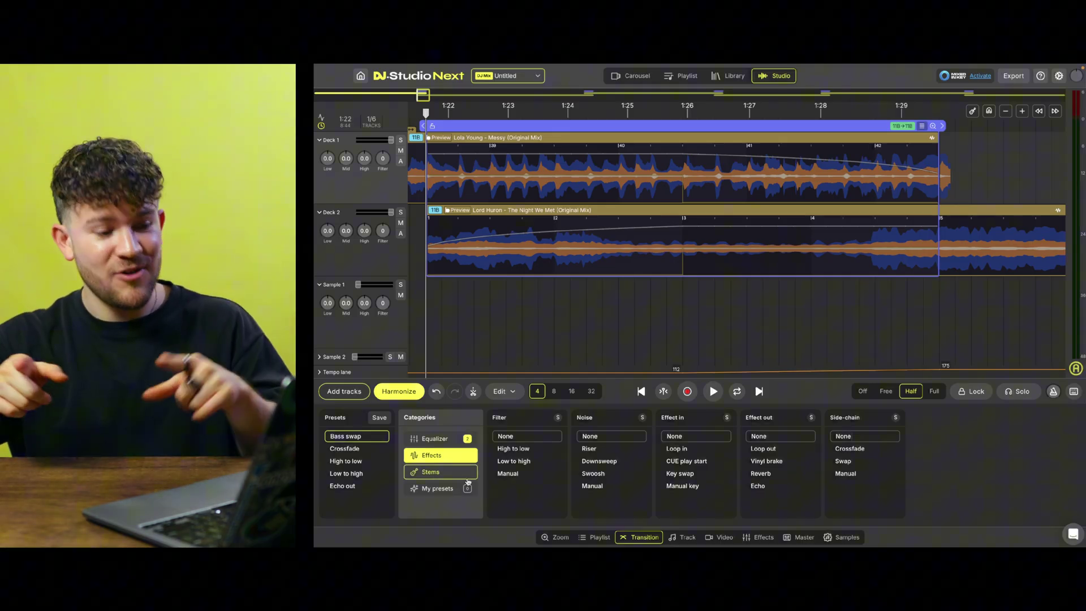
click(451, 488)
click(358, 441)
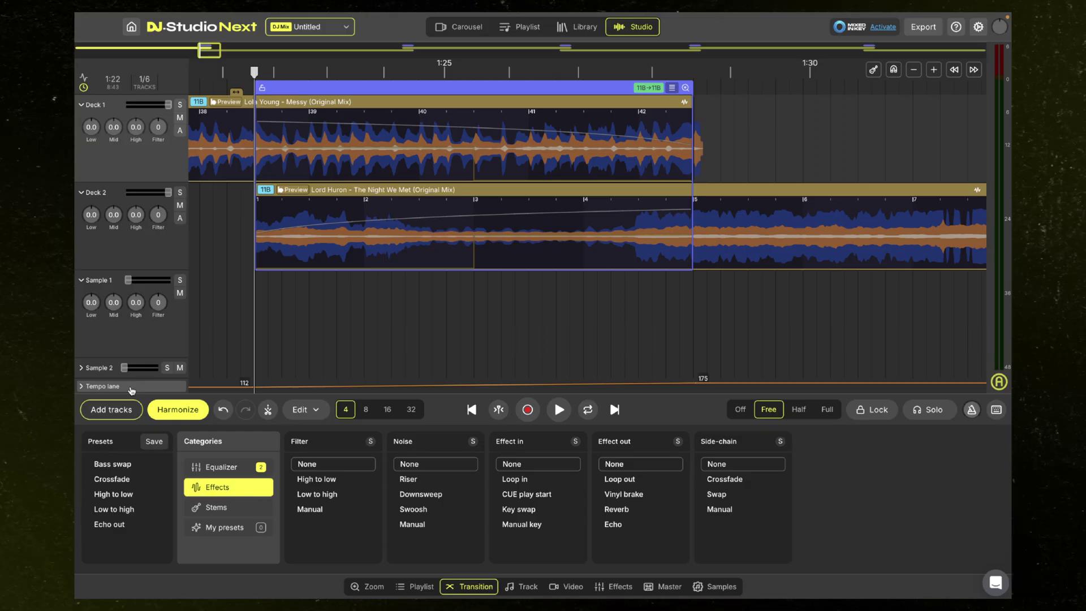
Step: Expand the Tempo lane and drag The Night We Met earlier to overlap Messy more
click(131, 387)
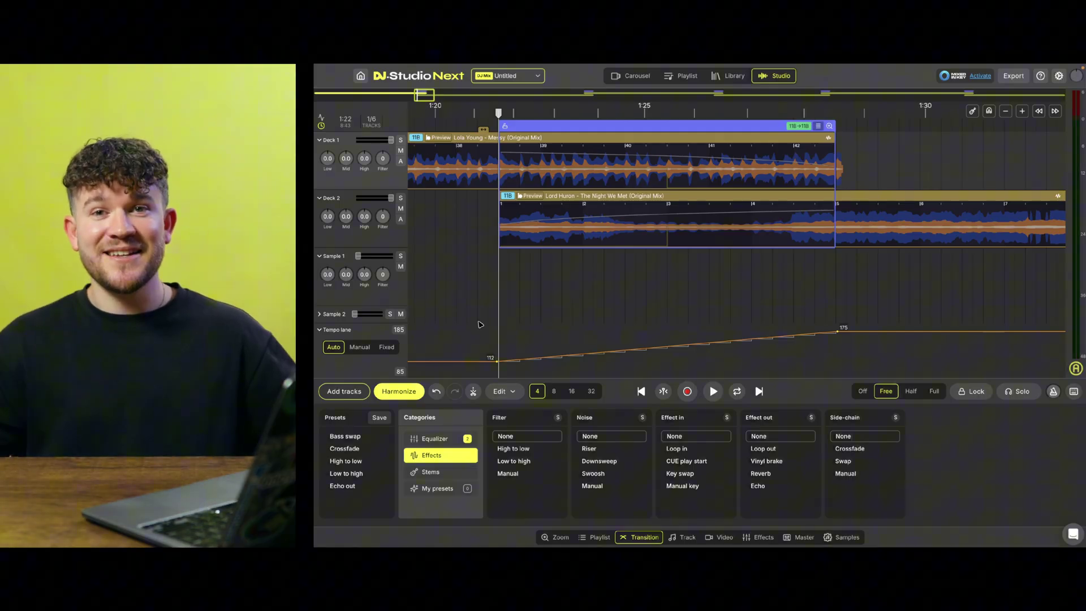
scroll(480, 324, down, 5)
drag(557, 223, 495, 206)
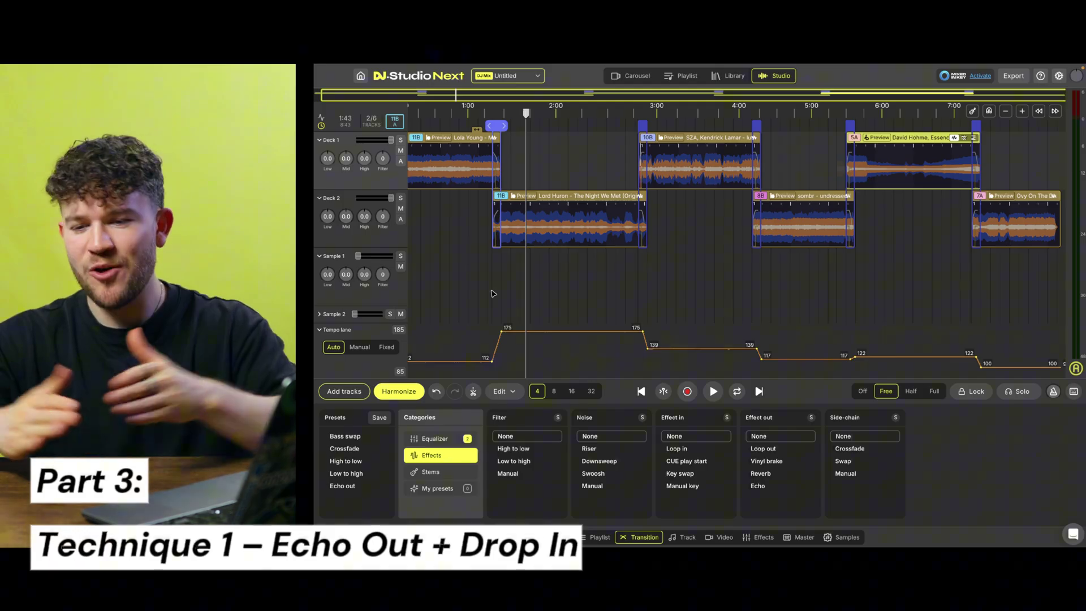
click(478, 115)
scroll(478, 115, up, 4)
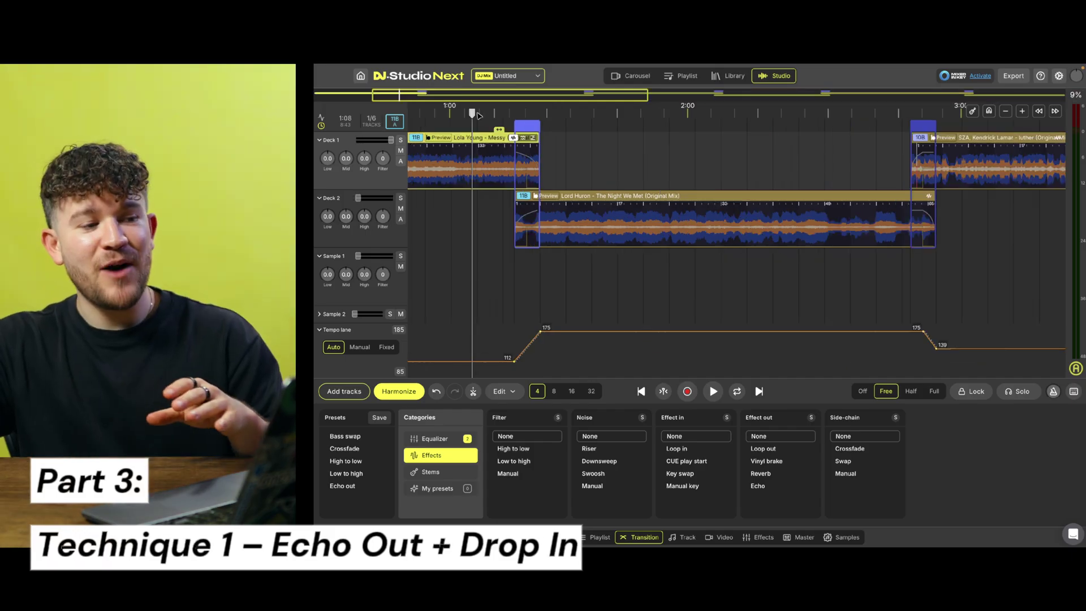
click(495, 167)
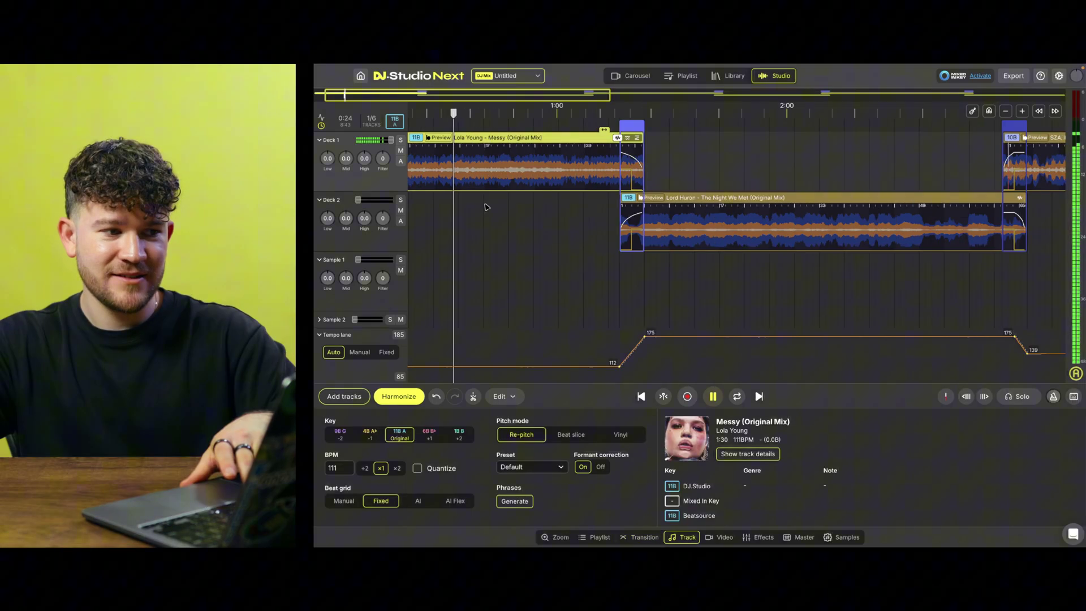
key(space)
scroll(498, 216, down, 1)
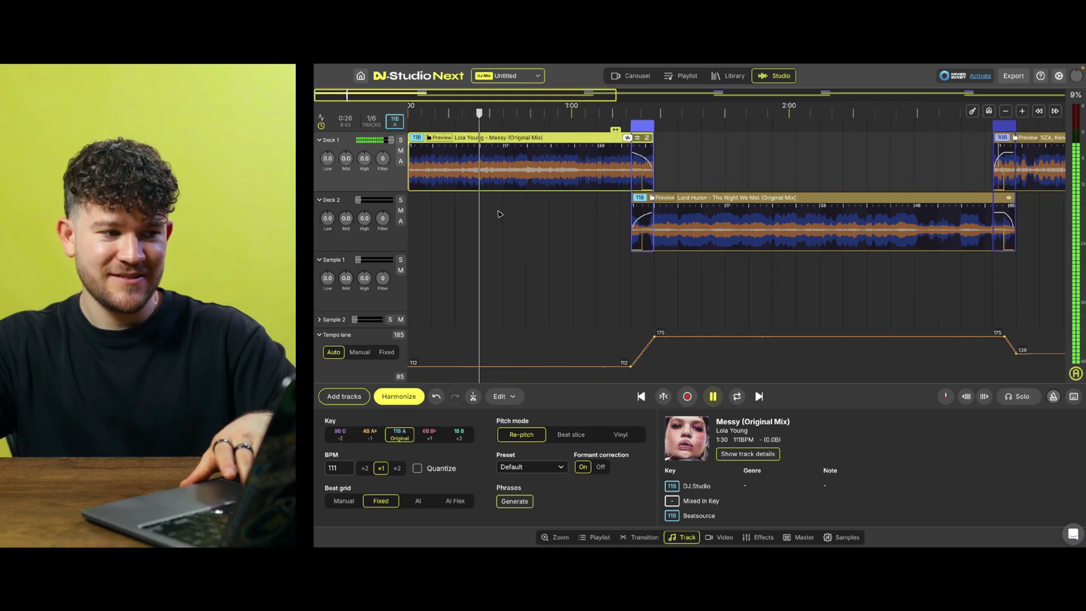
scroll(486, 217, up, 2)
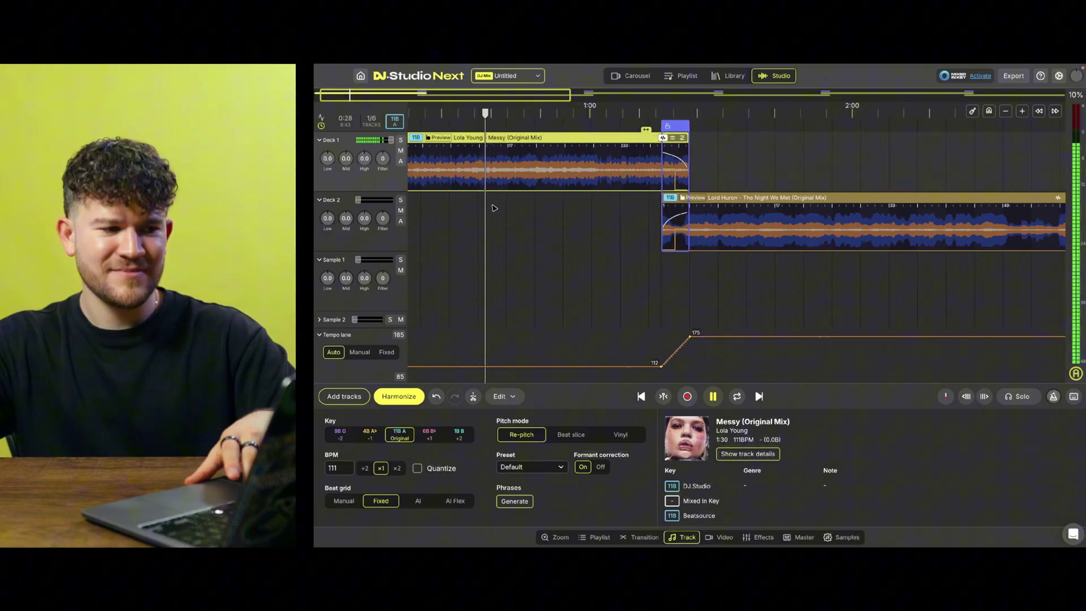
click(723, 115)
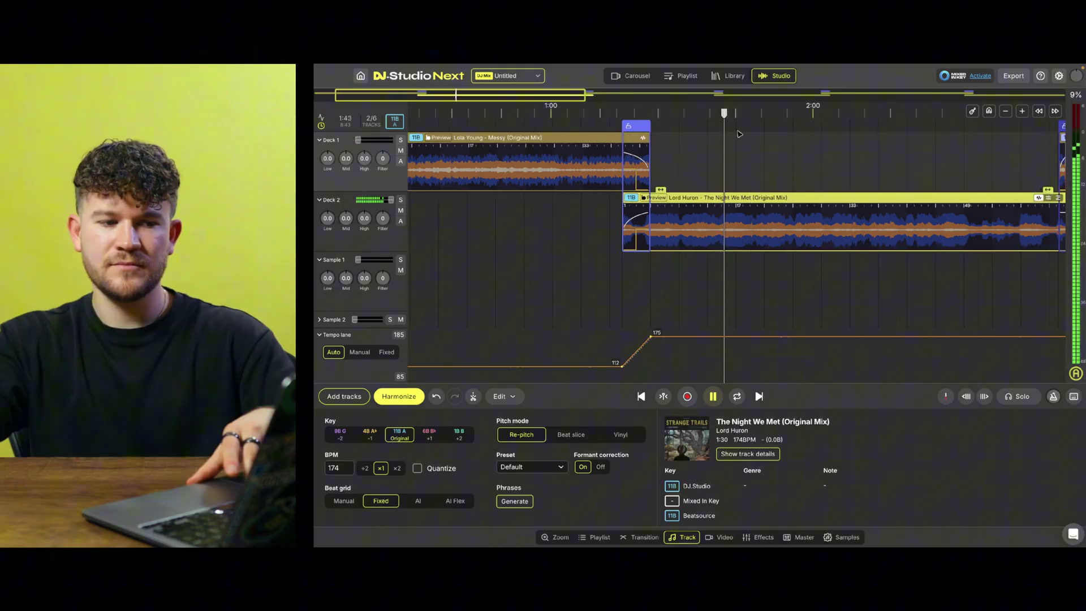
scroll(744, 139, left, 2)
scroll(788, 148, right, 1)
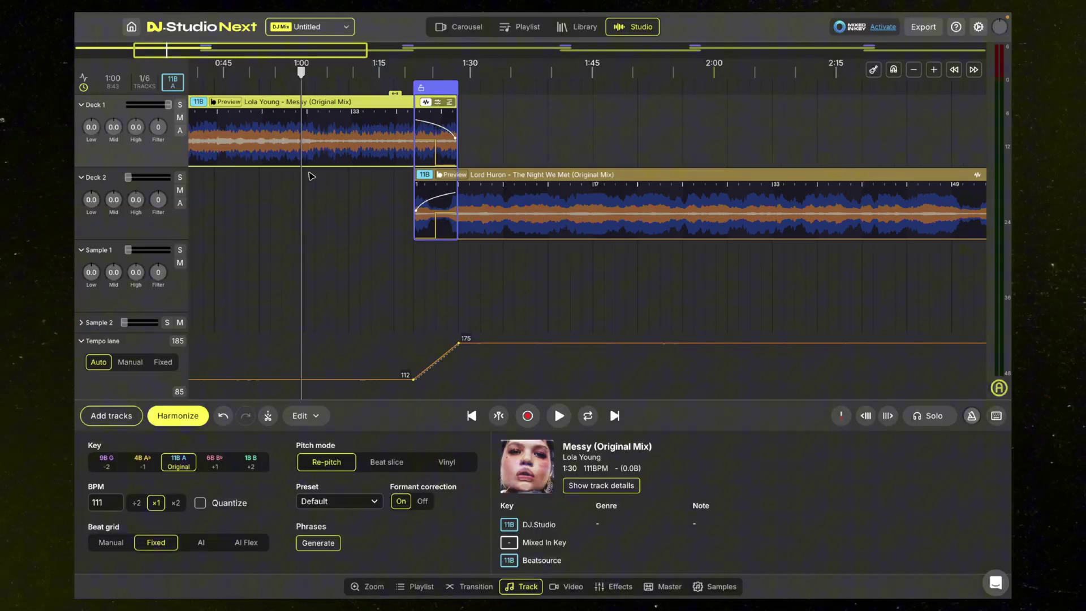
scroll(312, 176, up, 5)
drag(294, 90, 299, 80)
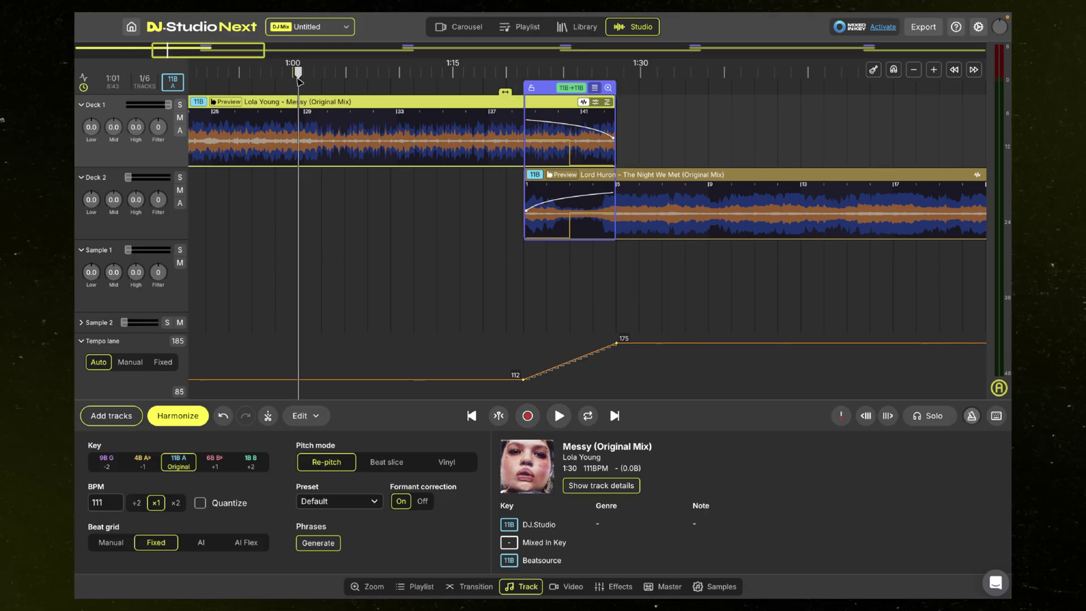
key(space)
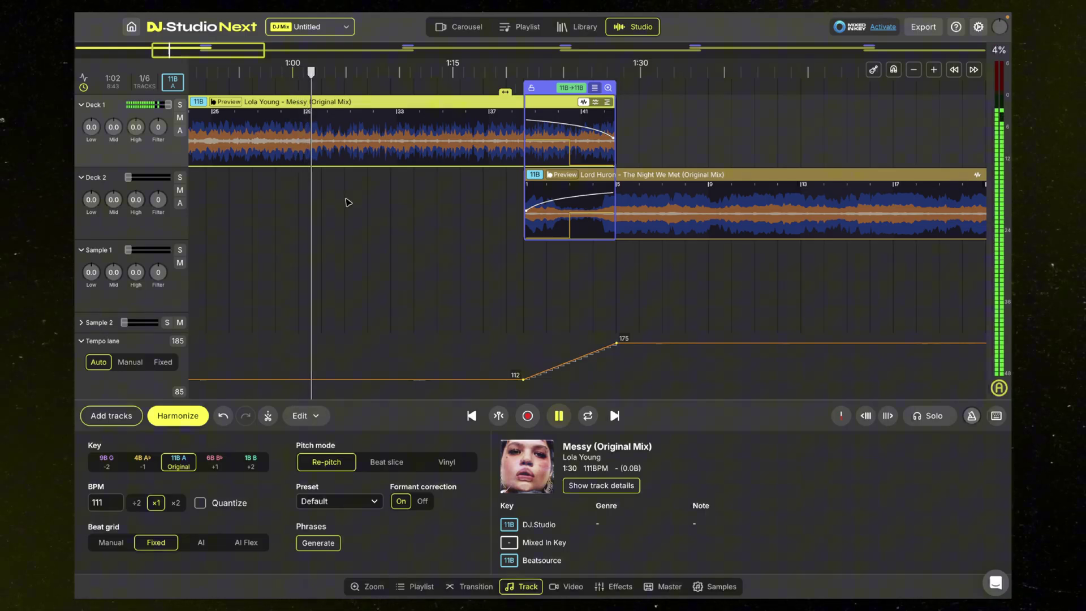
key(space)
scroll(311, 190, up, 5)
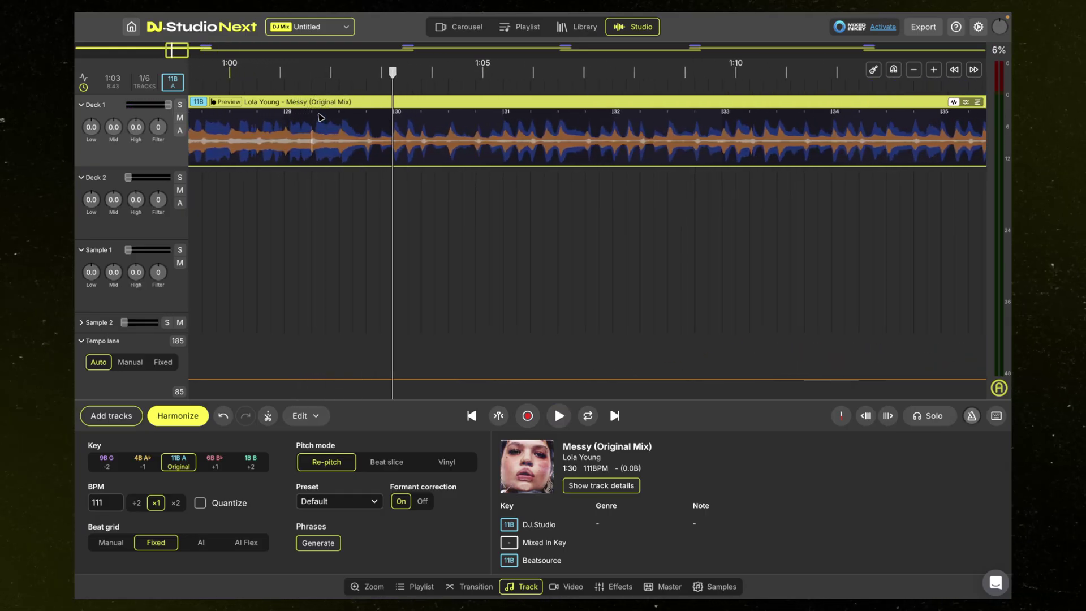
scroll(355, 89, down, 5)
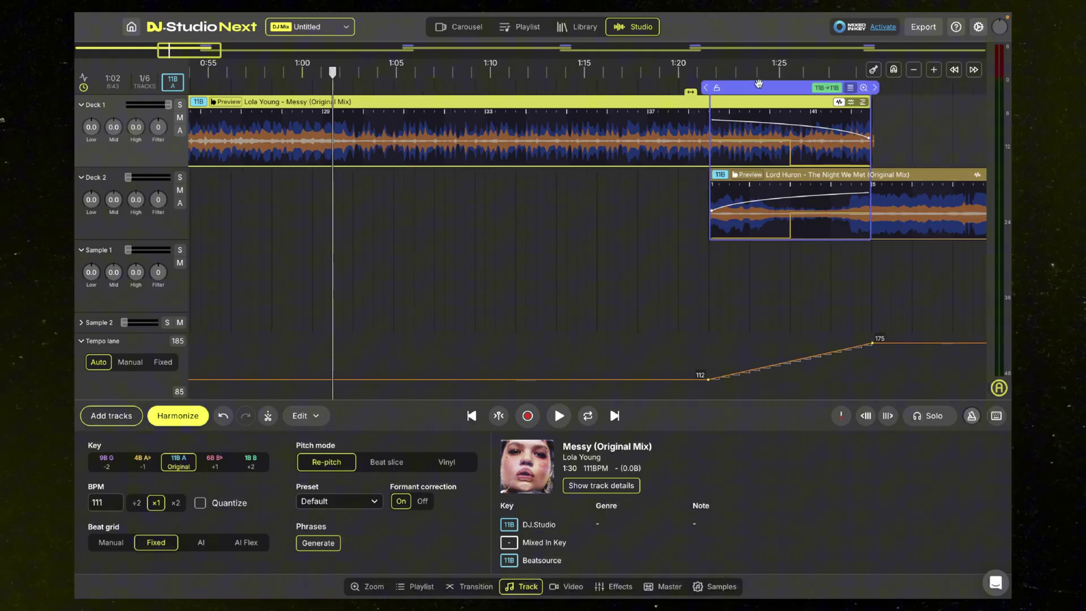
Step: Bring Lord Huron in near 0:59, apply the Echo out preset, and replay from 0:58
drag(759, 84, 324, 97)
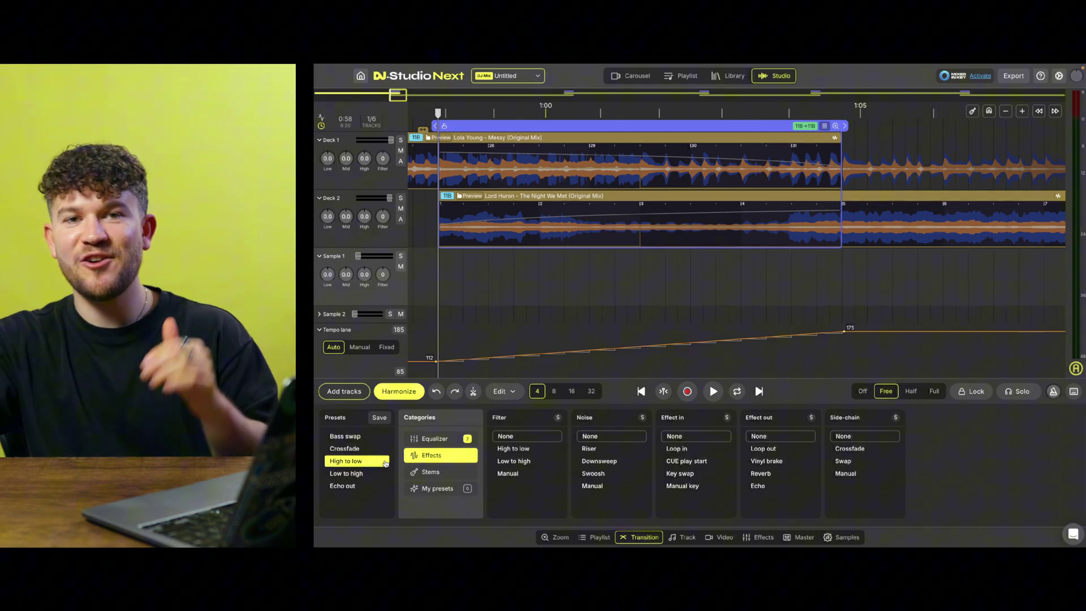
click(351, 488)
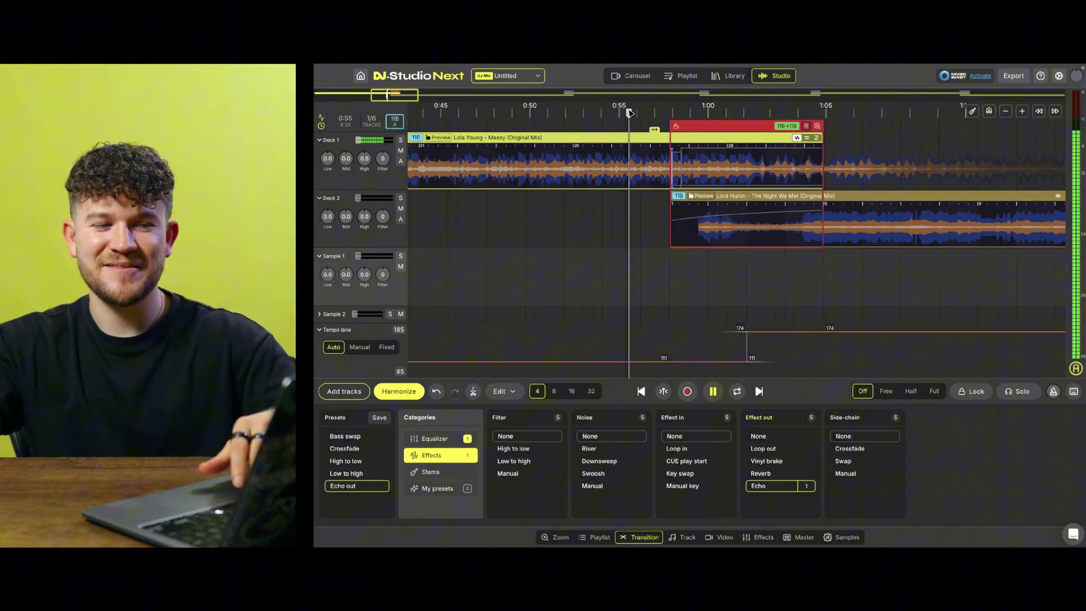
scroll(762, 232, up, 3)
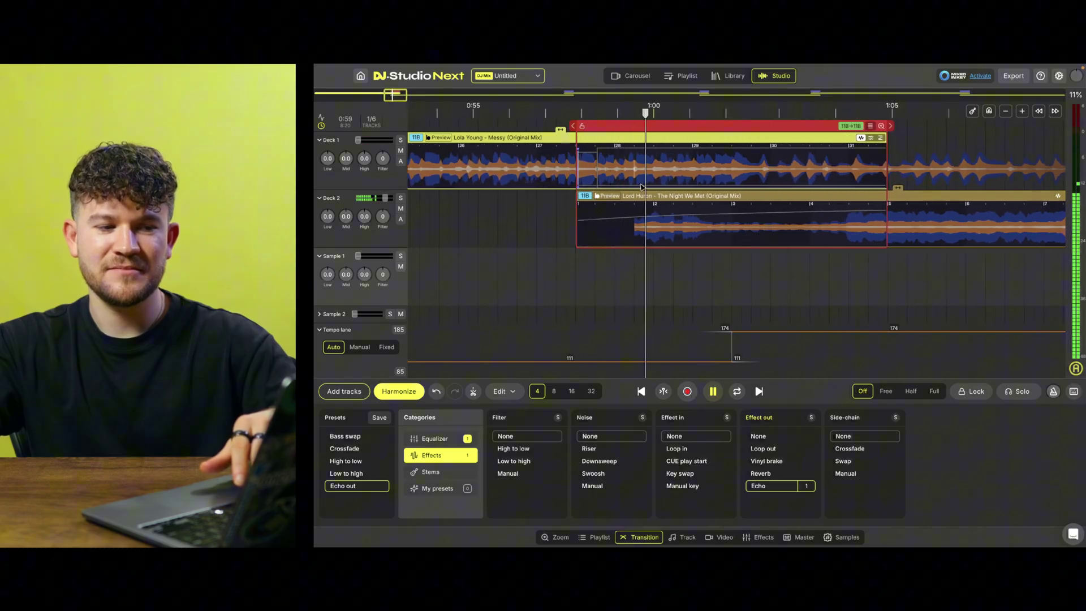
key(space)
click(579, 149)
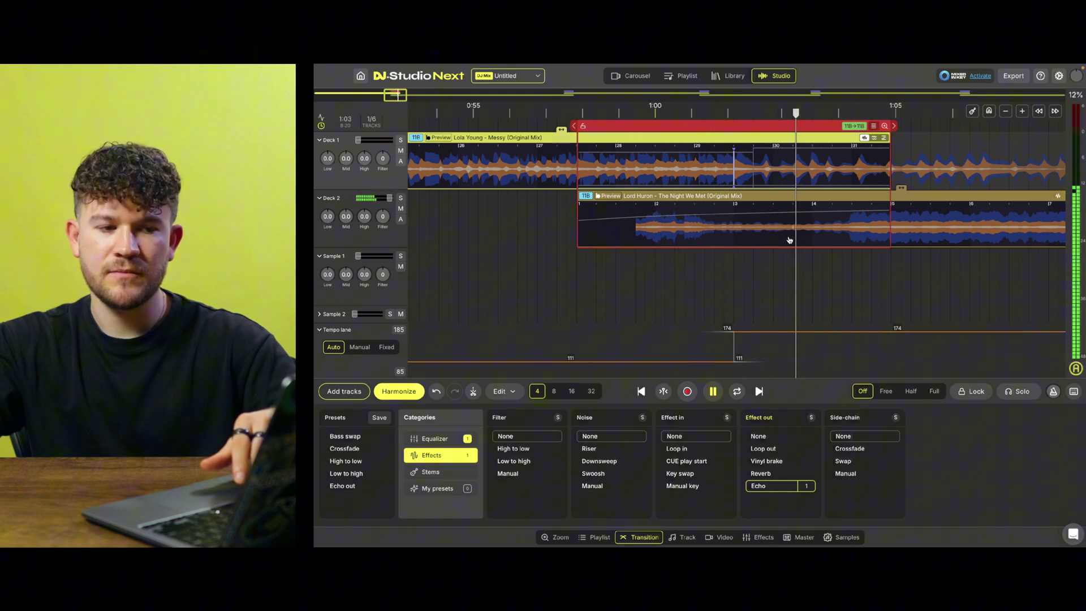
Step: Listen to the transition again and reapply the Echo out preset
scroll(790, 240, right, 2)
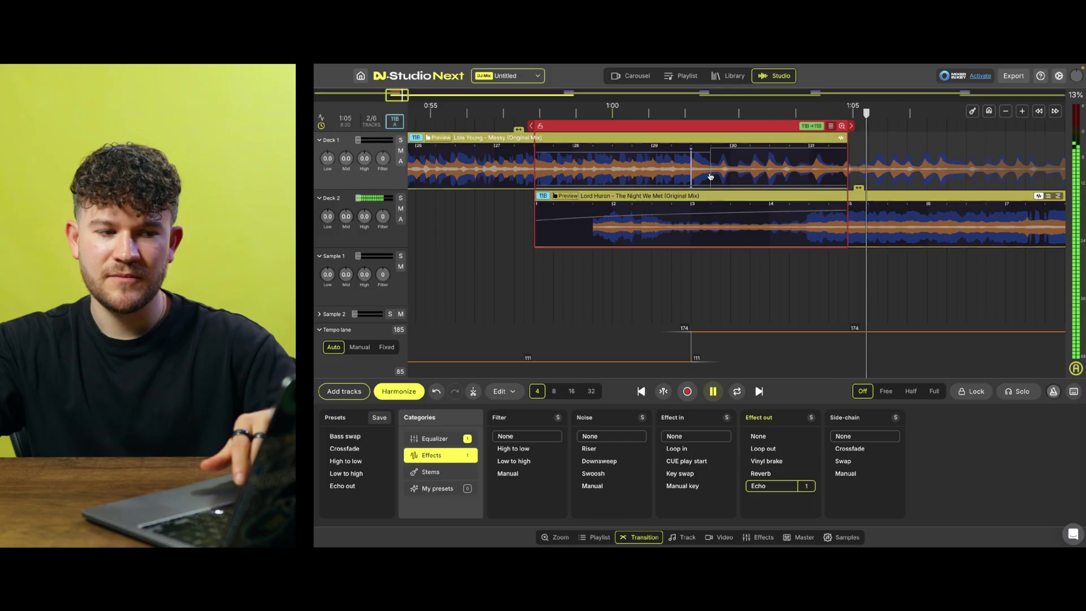
key(space)
scroll(702, 181, up, 2)
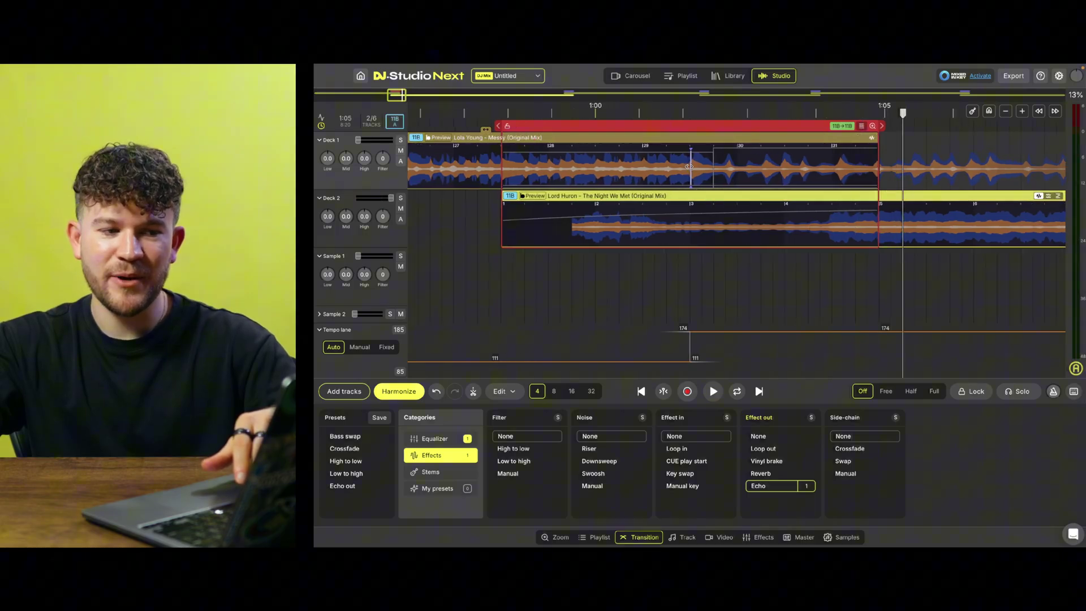
click(347, 487)
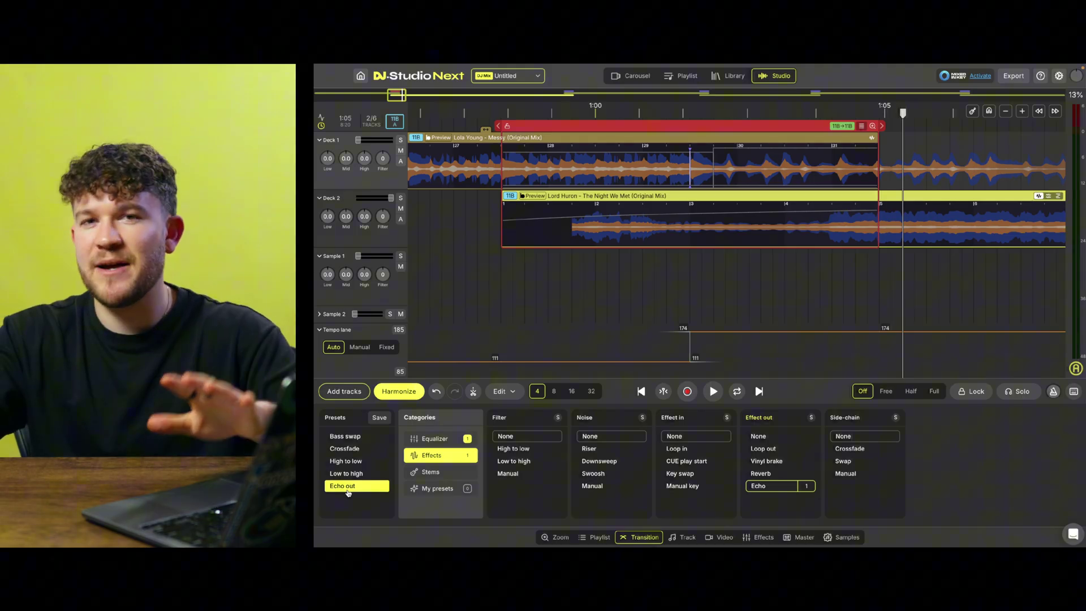
Step: Set the transition volume to Crossfade and replay it from 0:58
click(454, 442)
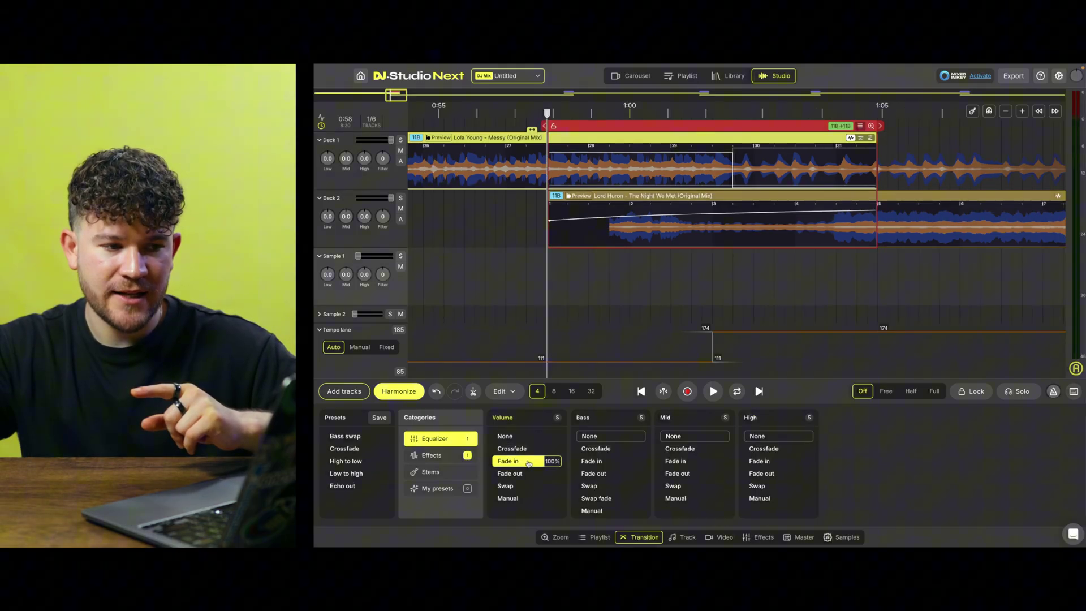
click(512, 449)
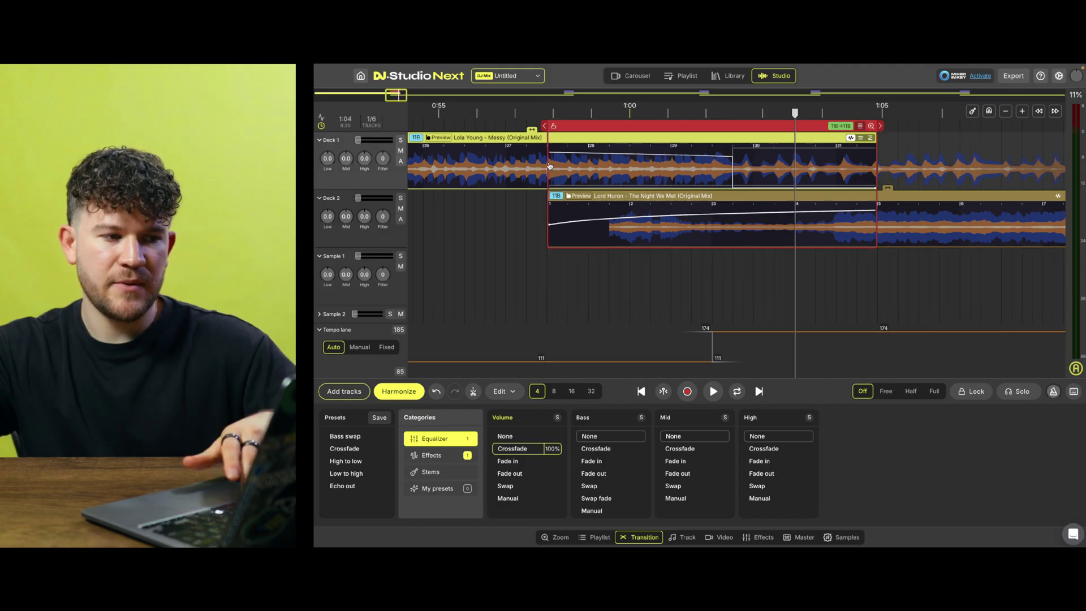
click(545, 126)
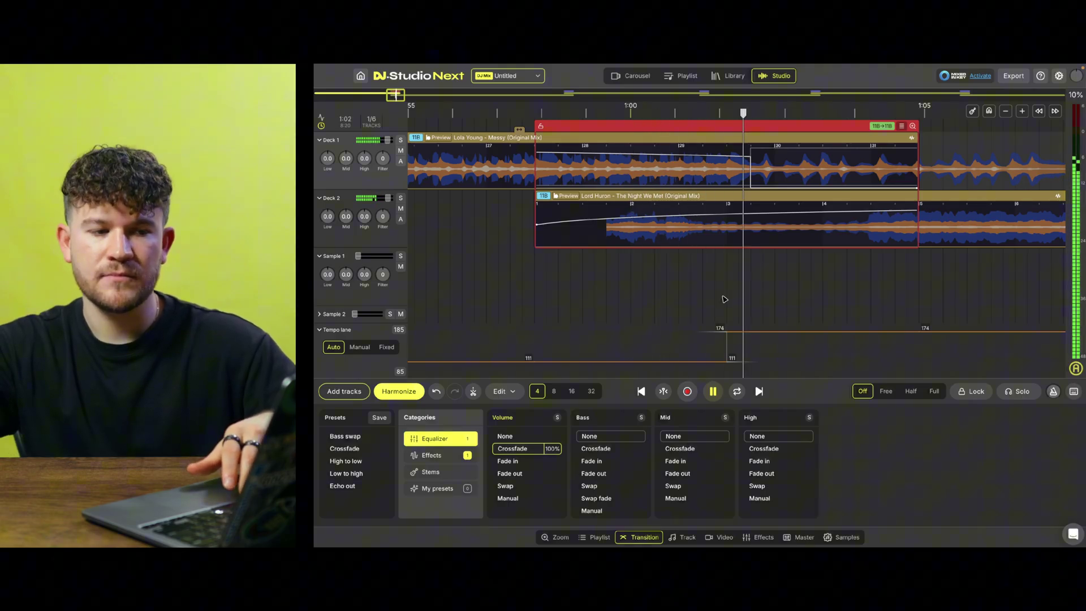
key(space)
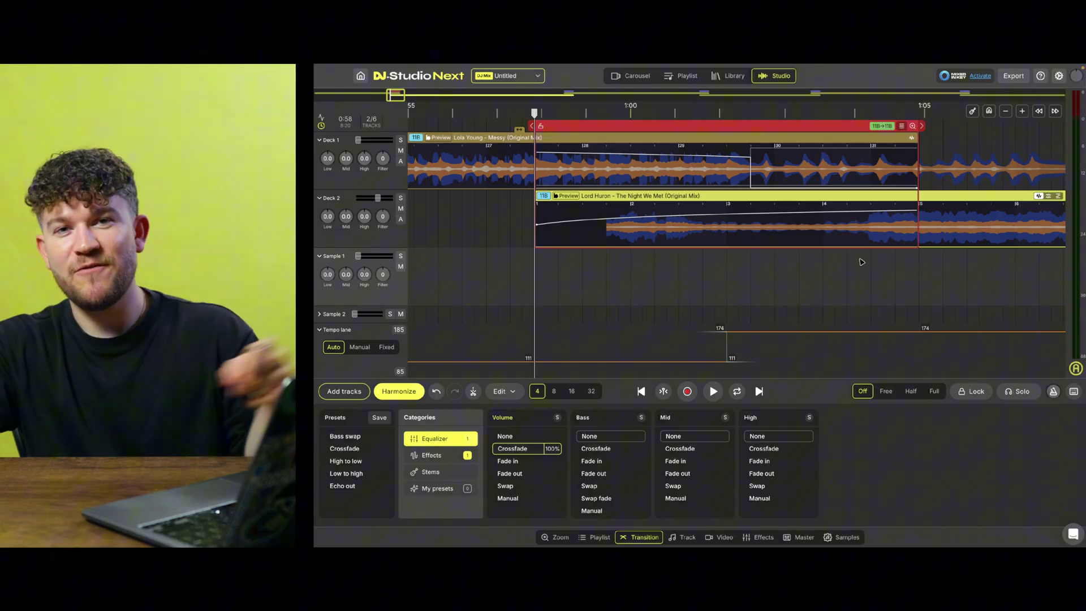
Step: Switch volume to Manual and pull Deck 2's start point down to silence, slightly later
click(508, 498)
drag(538, 215, 539, 259)
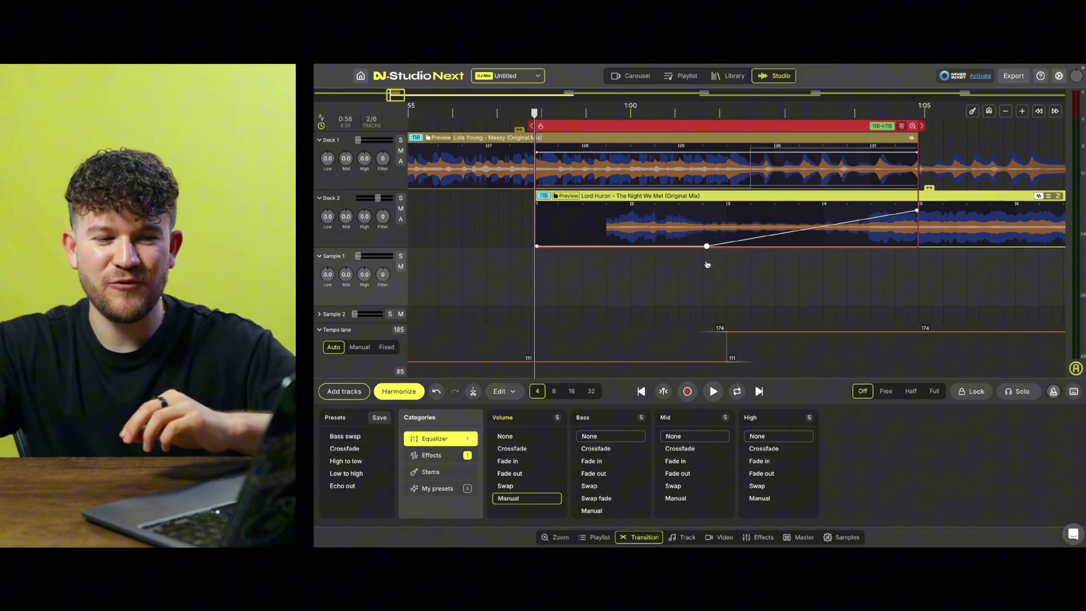
drag(850, 261, 824, 263)
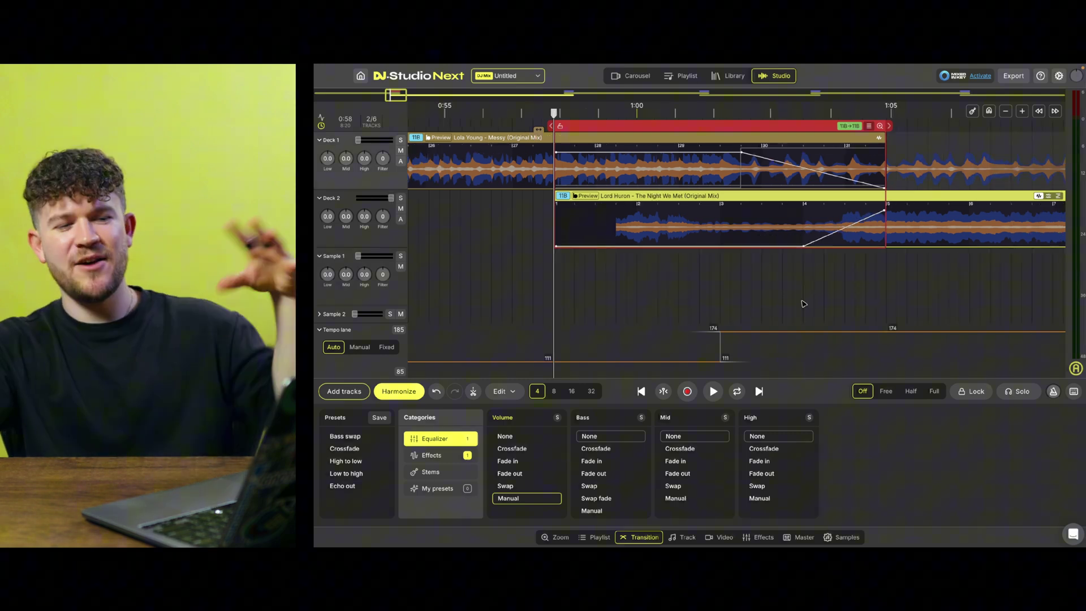
Step: Set the BPM ramp to Half and the bass to Swap fade, then play the transition
click(886, 391)
click(910, 391)
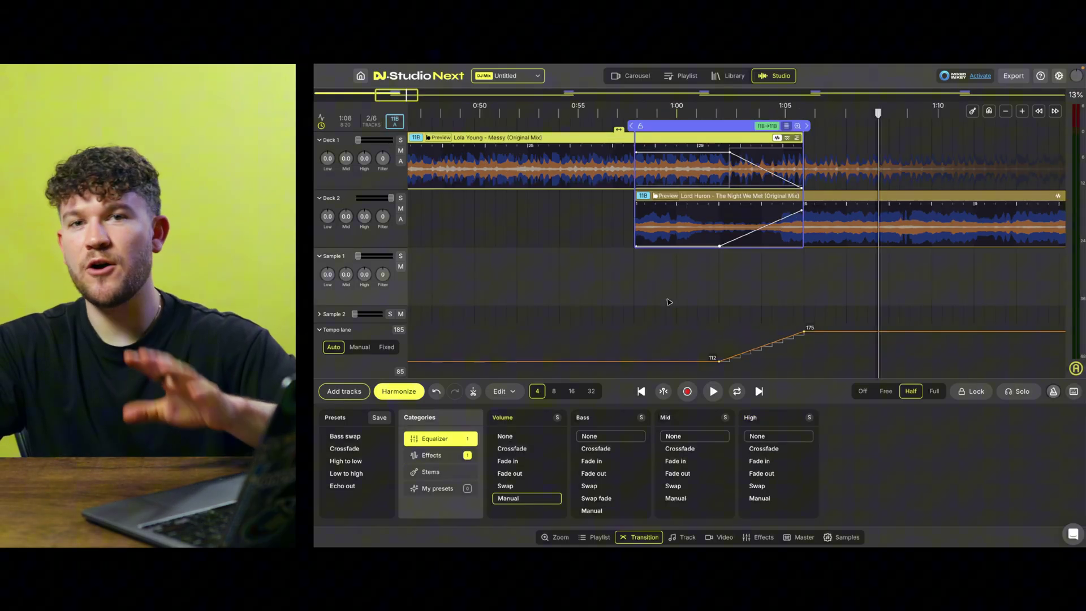
click(606, 498)
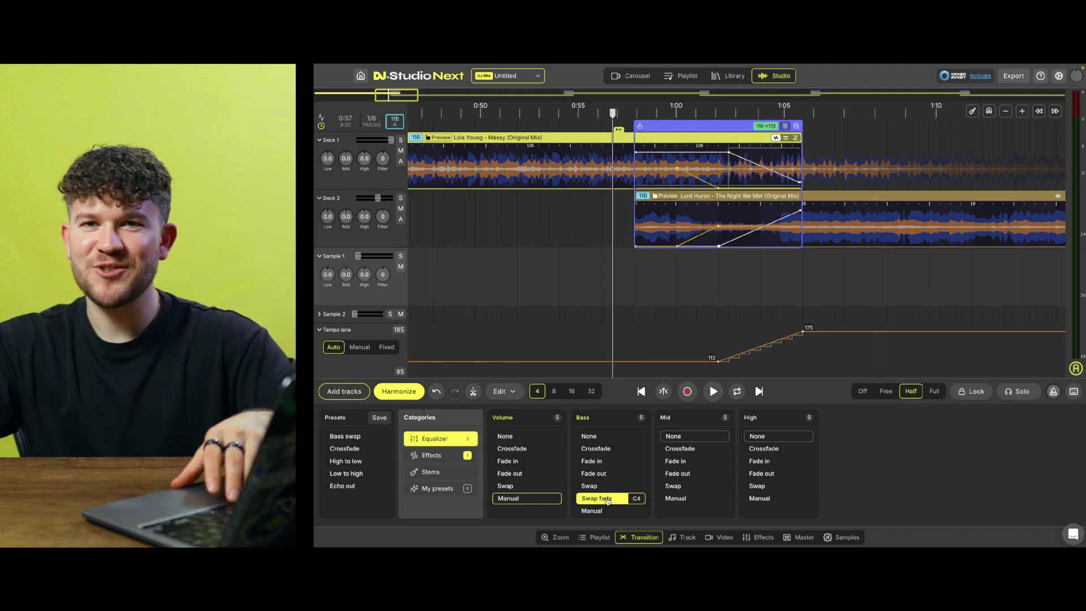
key(space)
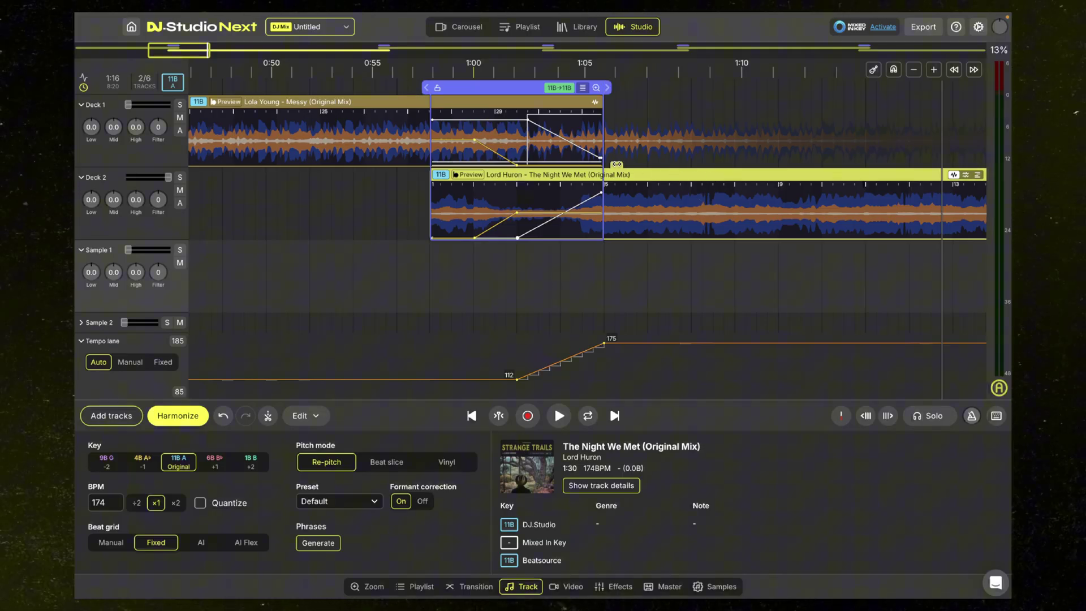
Step: Slide the Lord Huron audio earlier in its clip and play from just before the transition
drag(617, 164, 528, 247)
click(426, 270)
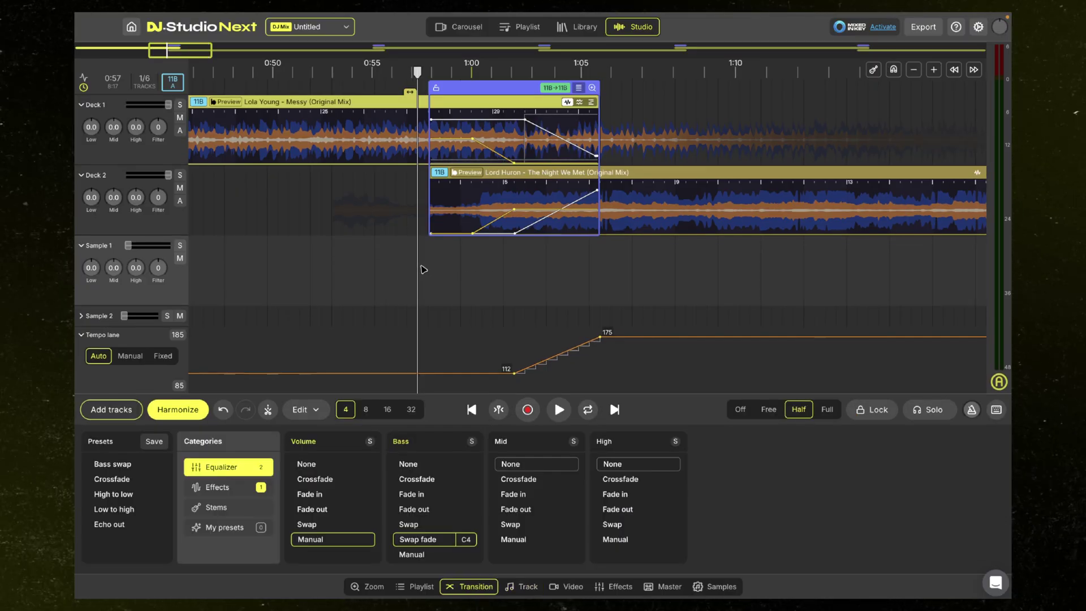
key(space)
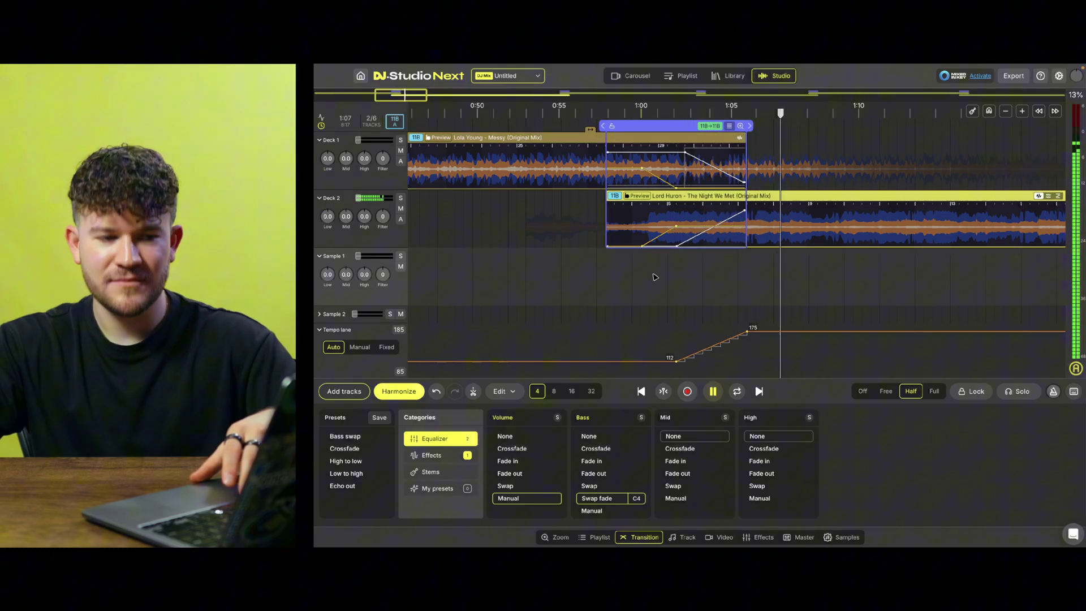
Step: Move the 122 BPM tempo point earlier at the Manchild into La Plena transition
key(Escape)
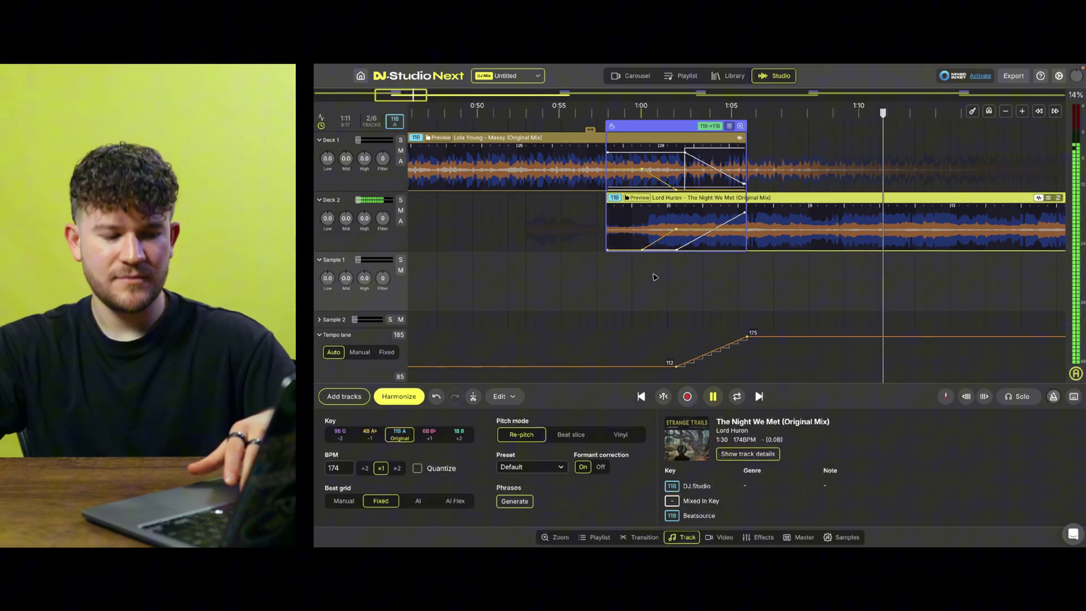
click(655, 276)
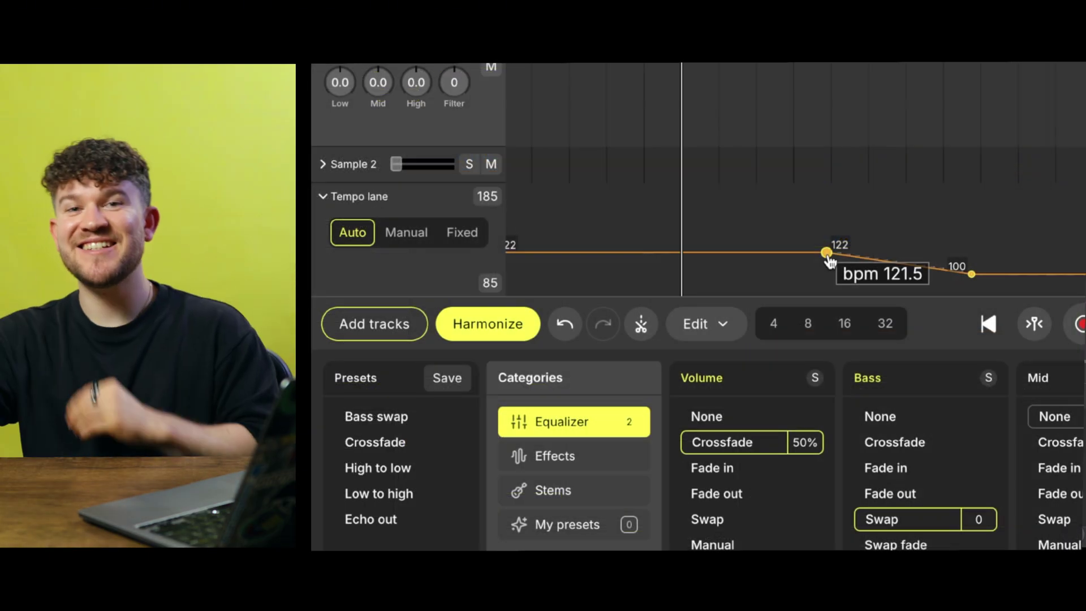
drag(825, 262, 685, 259)
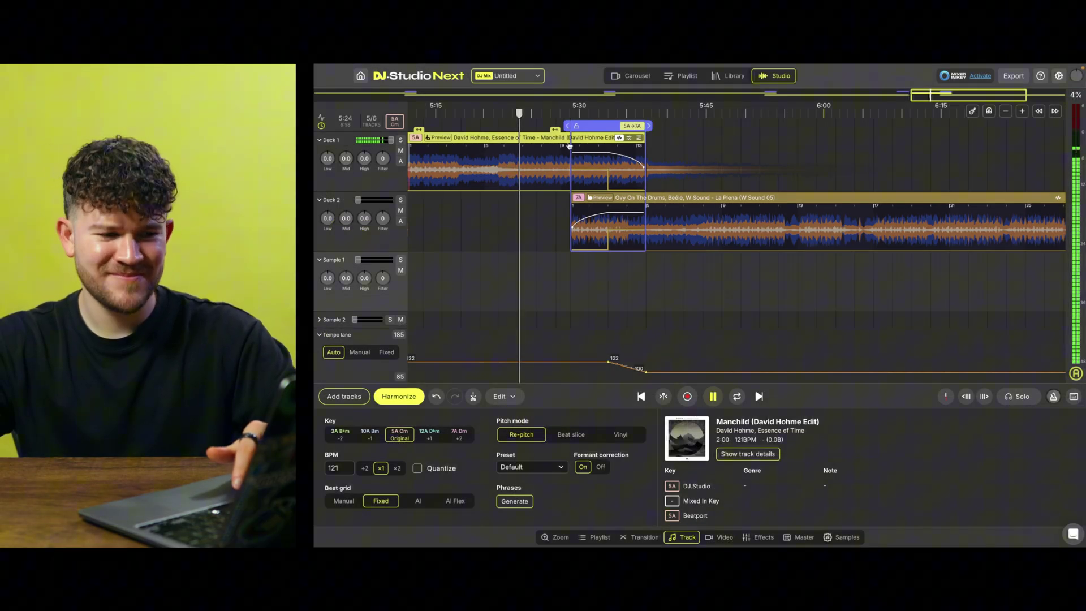
Step: Show the transition settings and audition La Plena around 5:48
key(t)
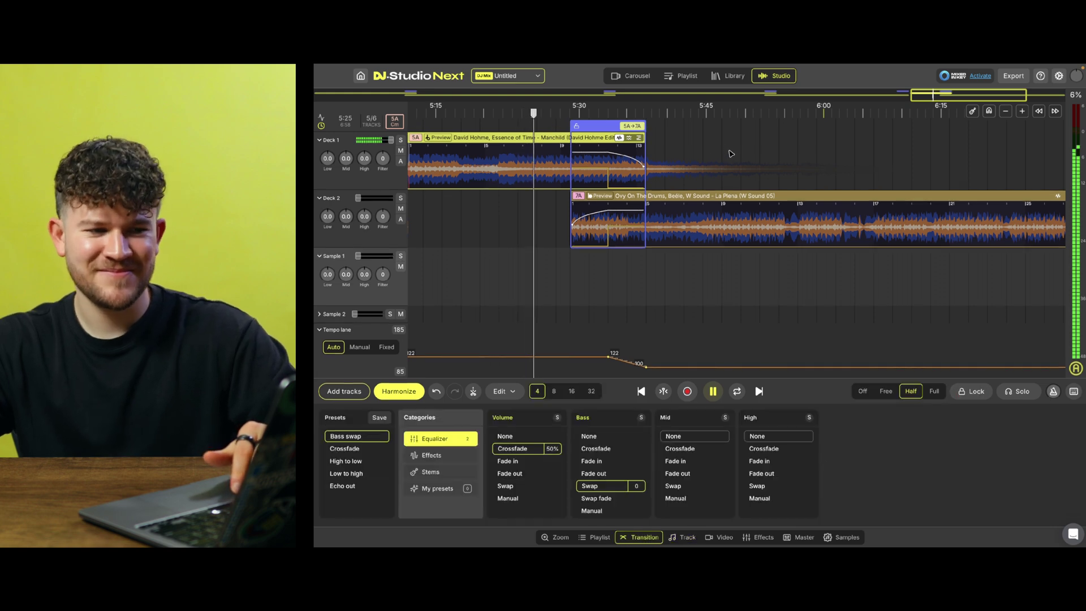
click(731, 112)
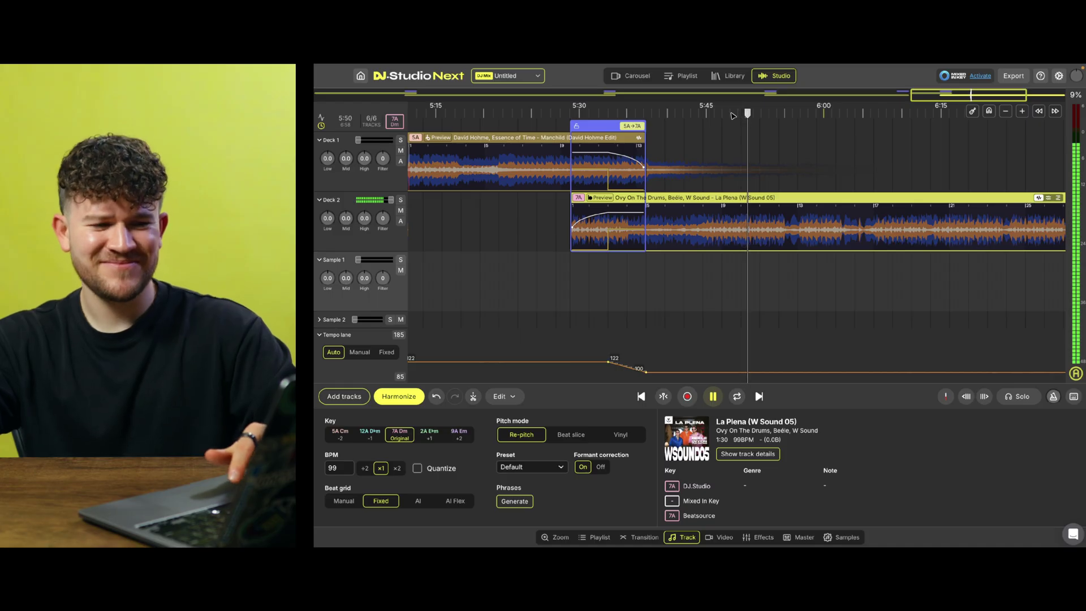
key(space)
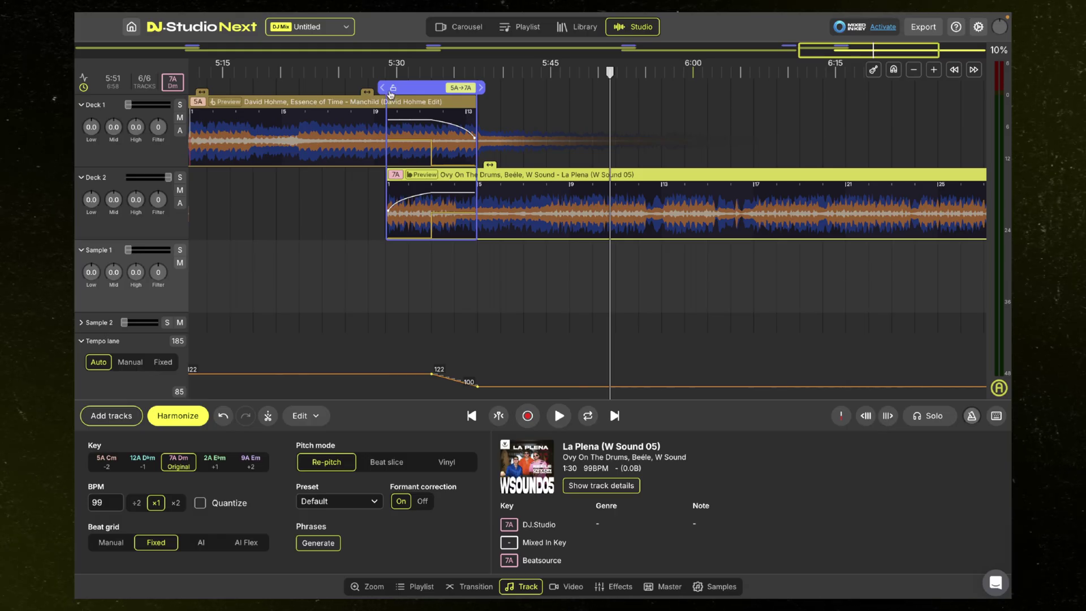
Step: Lengthen the transition to start earlier and move La Plena back to match its start
drag(383, 88, 301, 88)
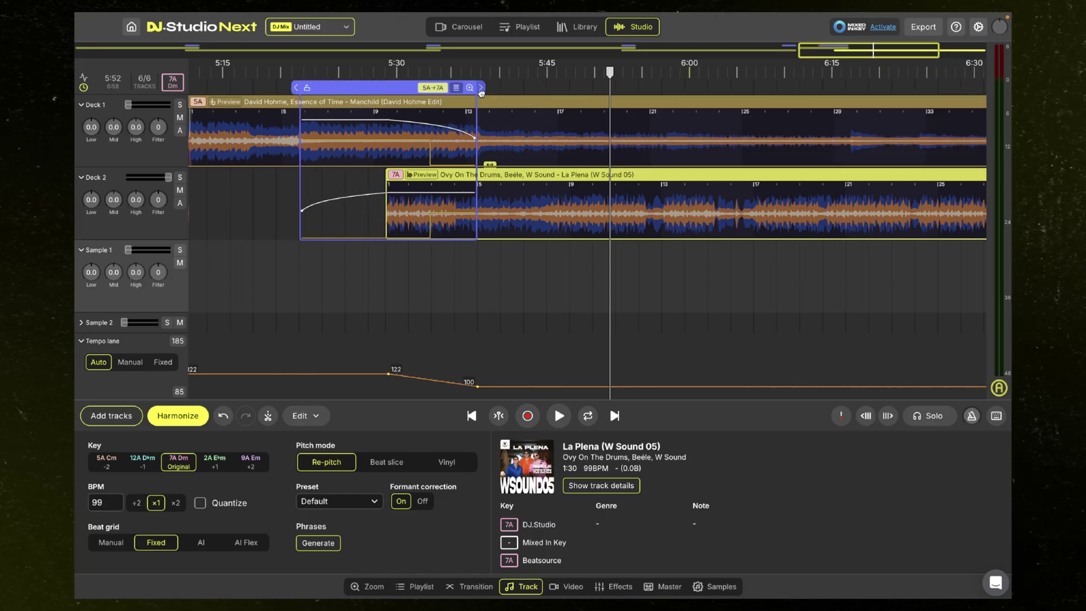
click(481, 89)
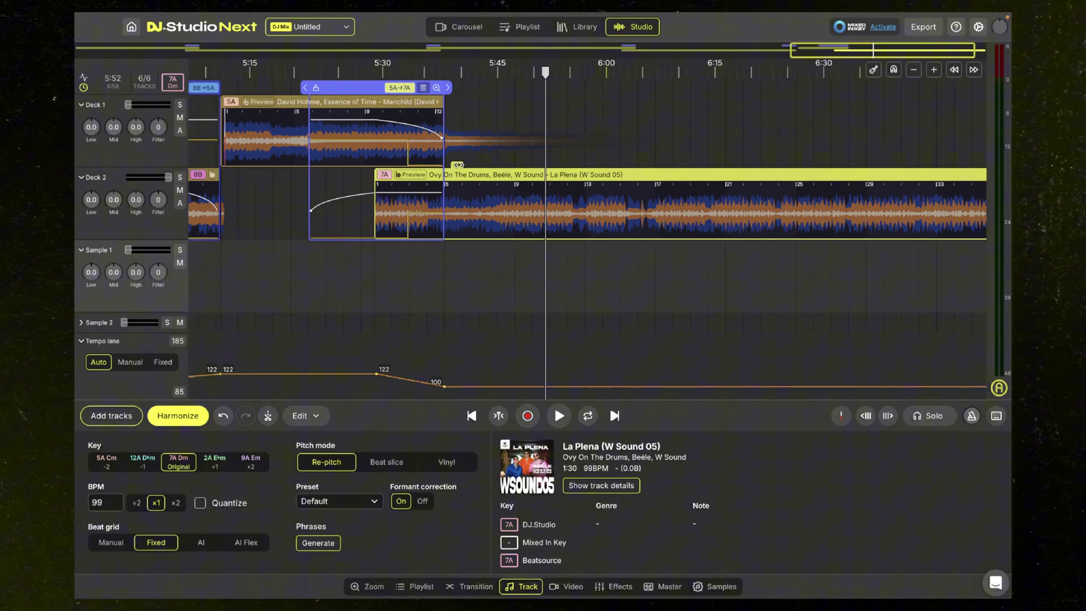
drag(458, 164, 268, 165)
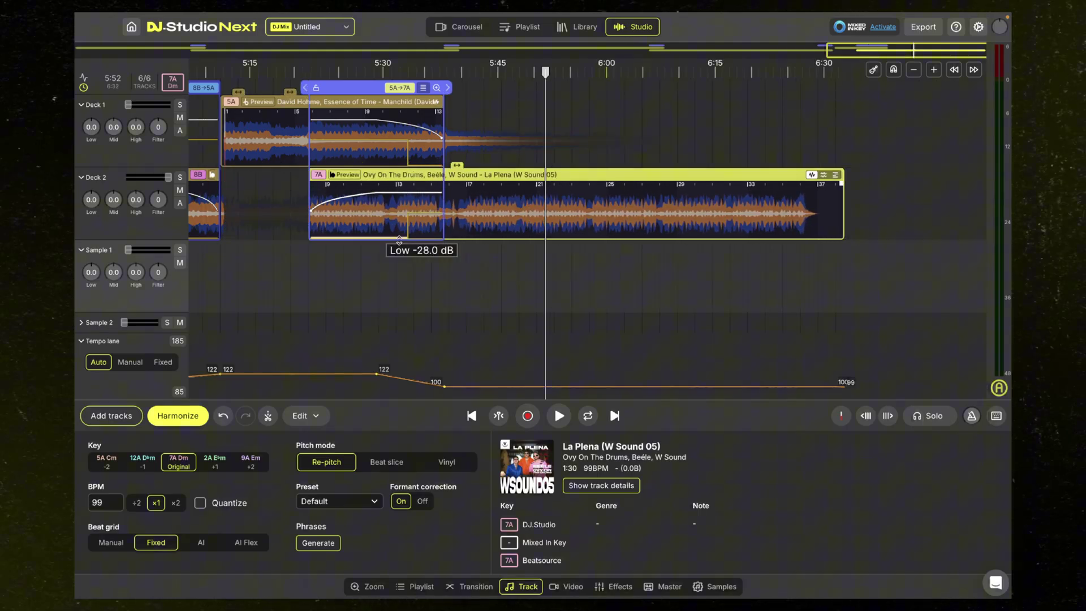
scroll(399, 249, up, 5)
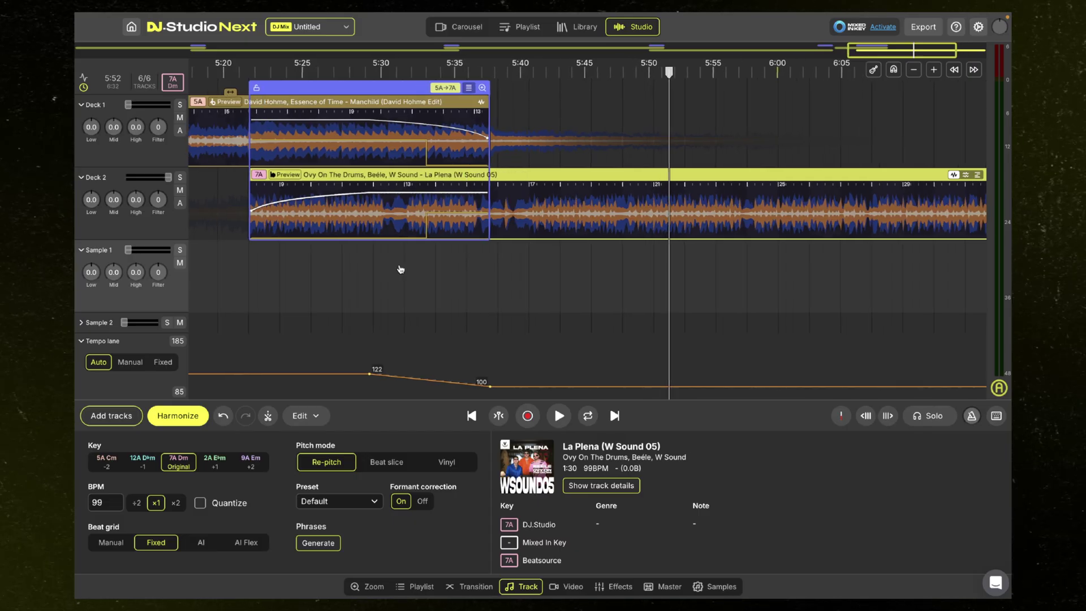
scroll(399, 269, down, 3)
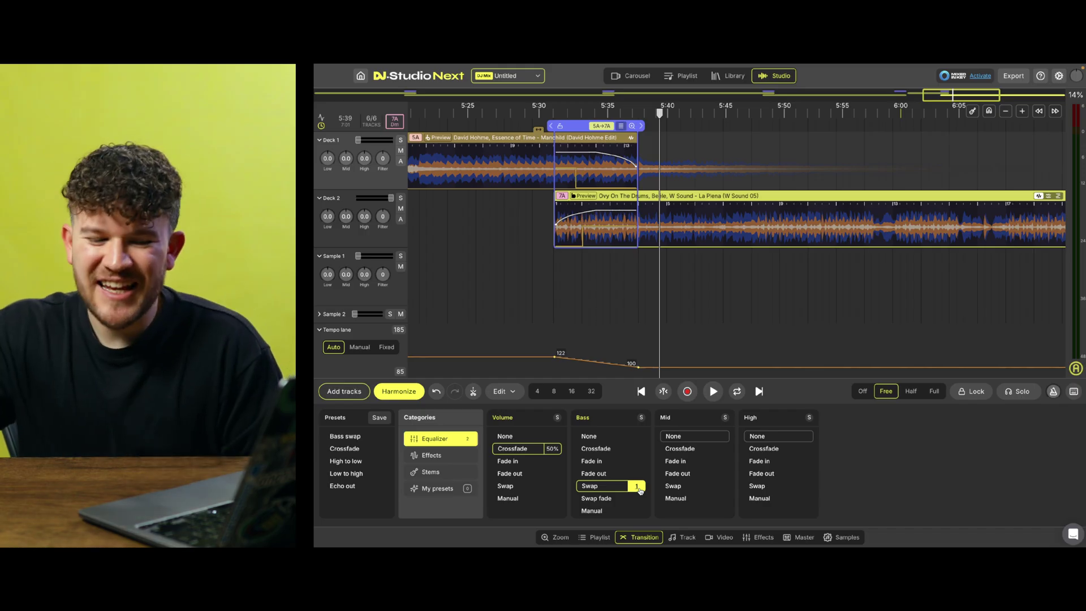
Step: Make La Plena's bass fade in, set the mid fade-in to 75%, and rework the volume crossfade amount
click(612, 464)
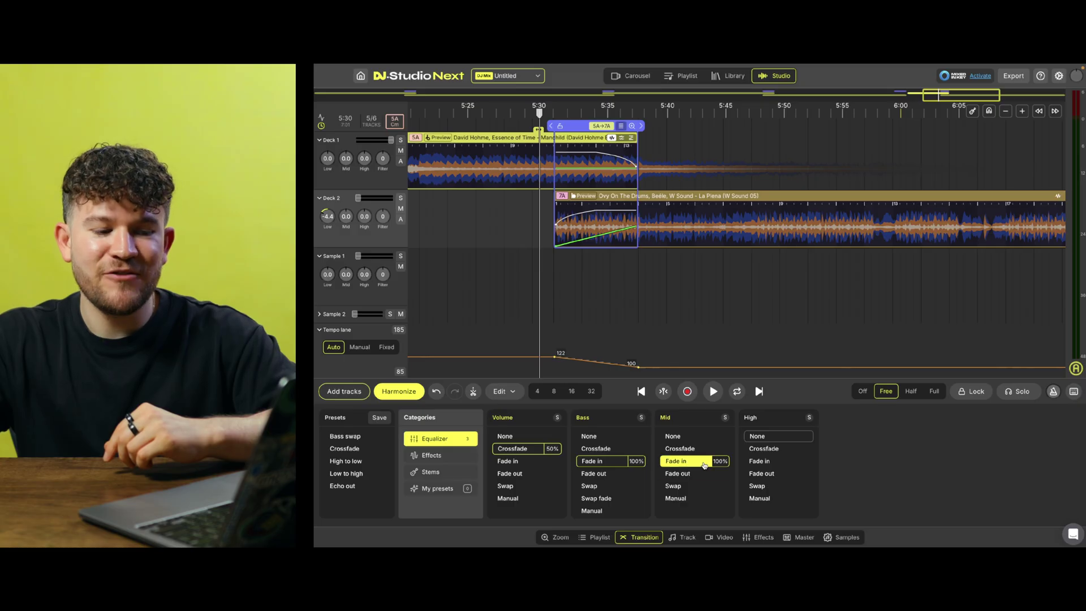
drag(719, 466, 701, 467)
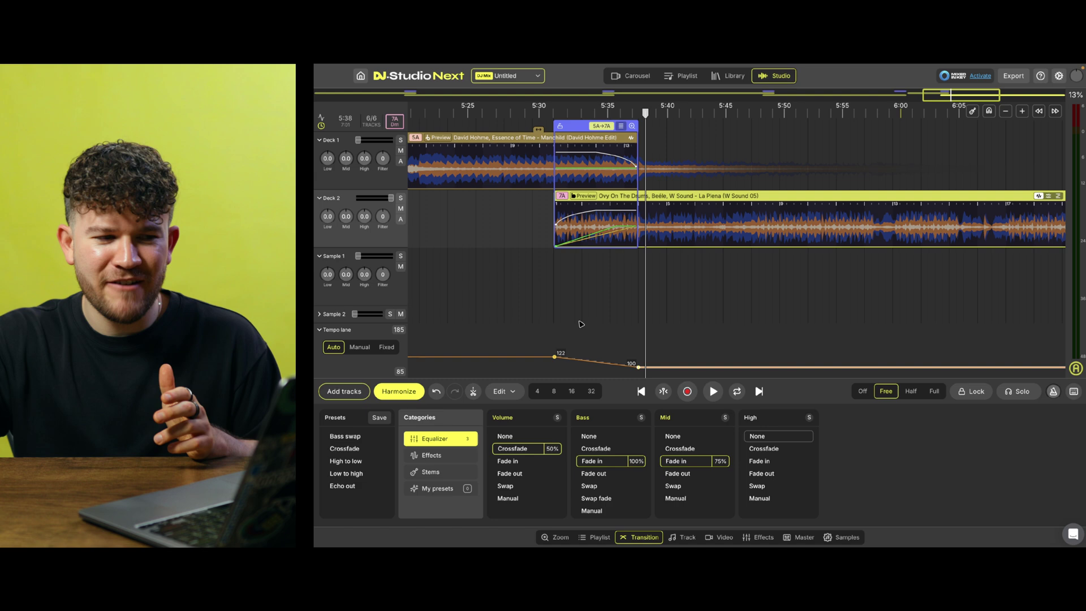
click(539, 276)
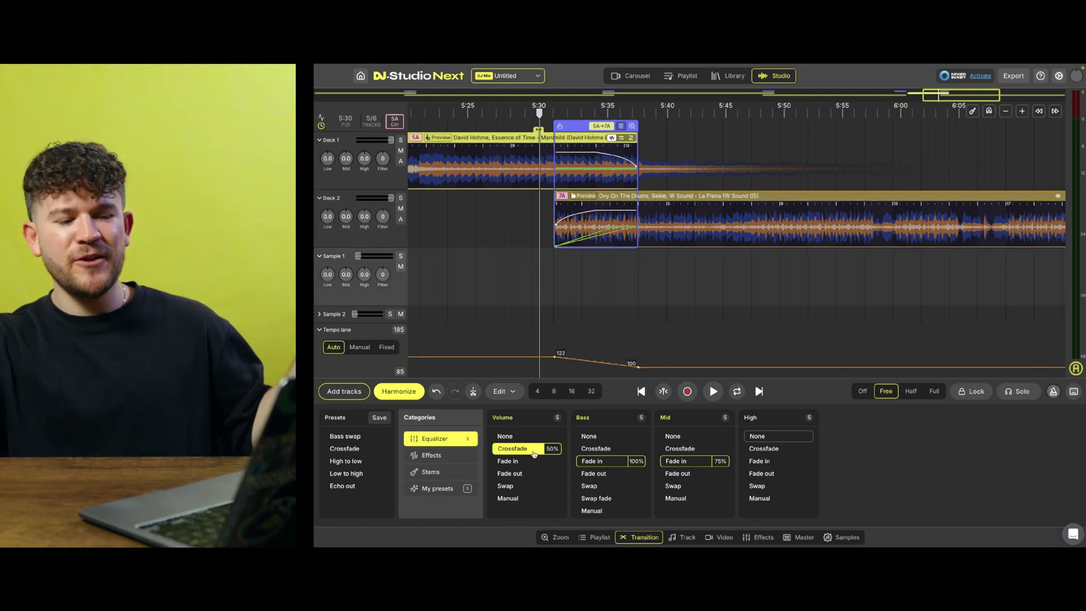
drag(546, 453, 551, 452)
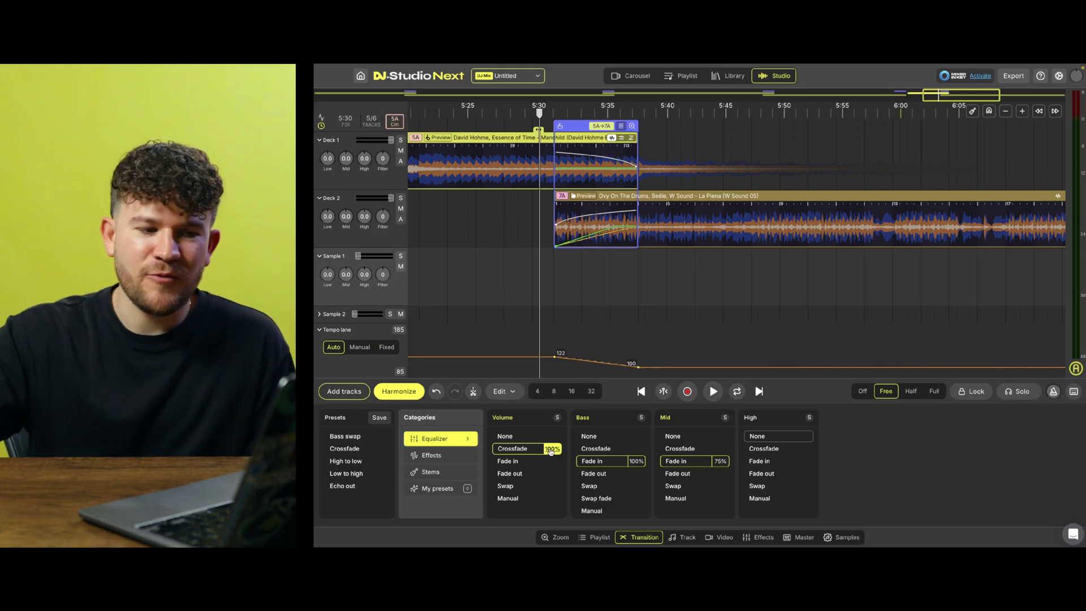
click(552, 452)
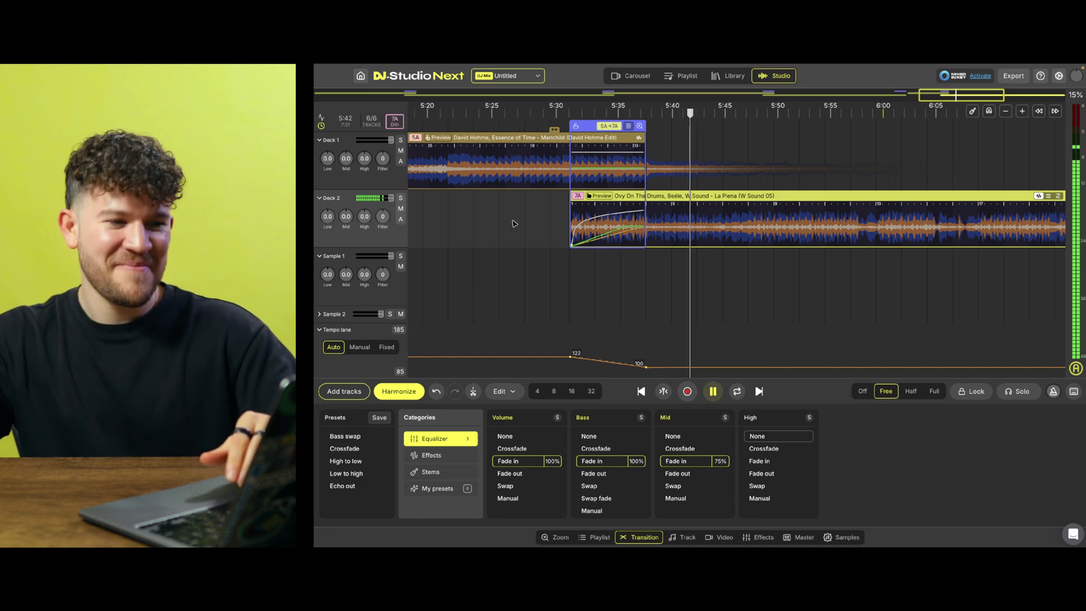
Step: Show the La Plena clip's track settings and stop the transition playback
click(514, 223)
key(space)
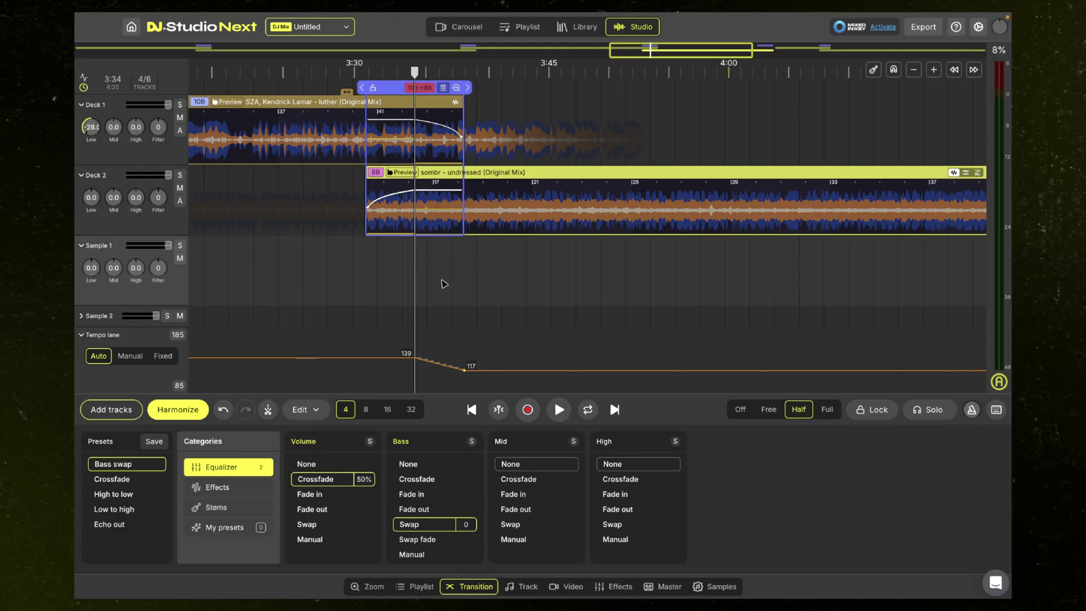
Step: Transpose undressed from 8B up two steps to 10B, matching luther's key
click(377, 176)
mouse_move(387, 198)
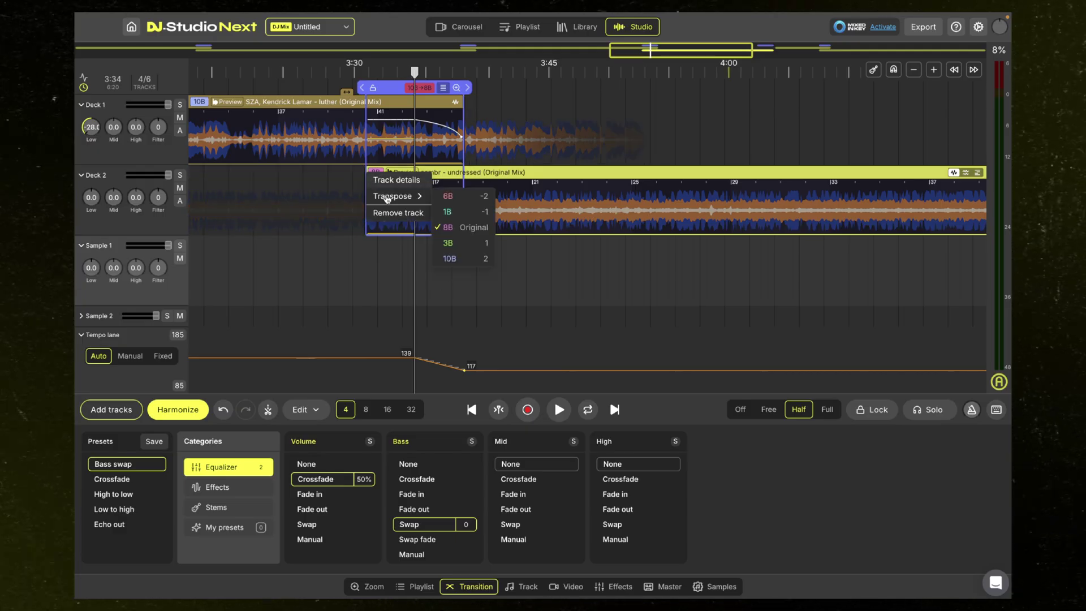
click(450, 258)
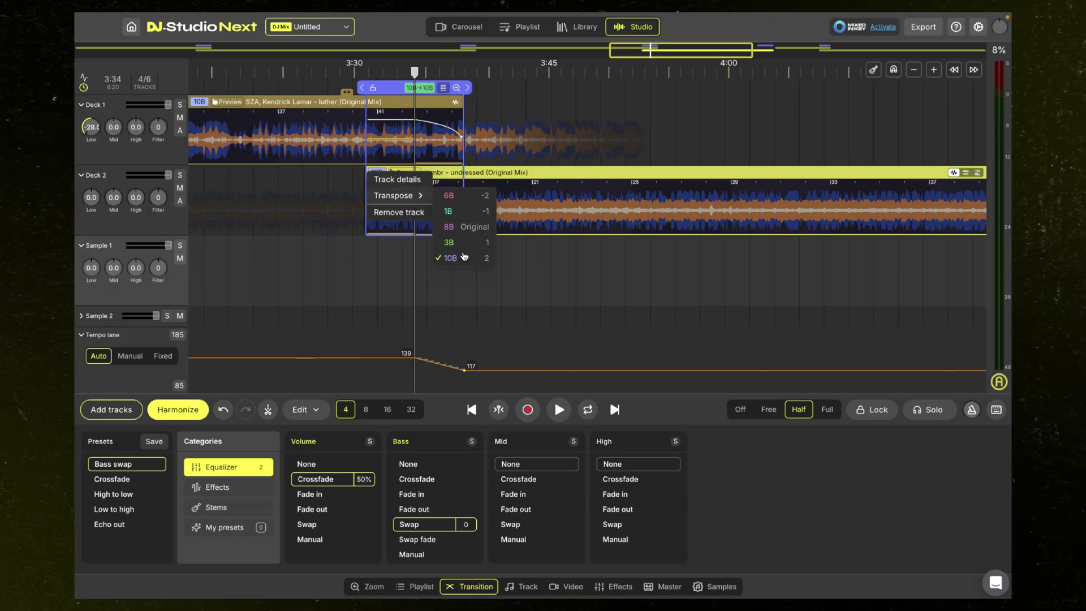
click(463, 261)
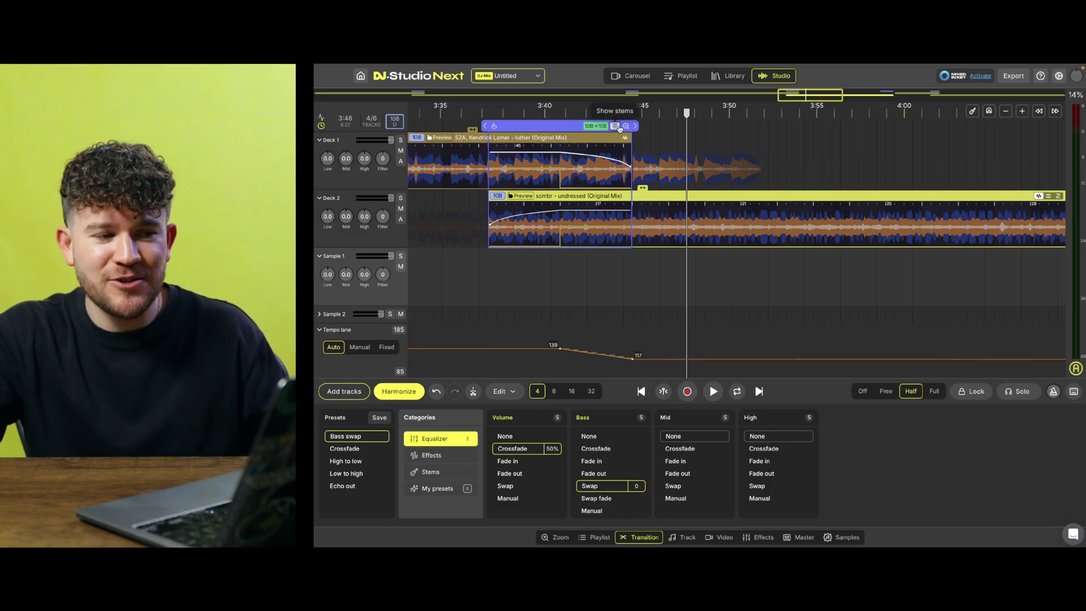
Step: Split the luther-to-undressed transition into stems and move the 138.7 bpm tempo point to the transition start
click(619, 127)
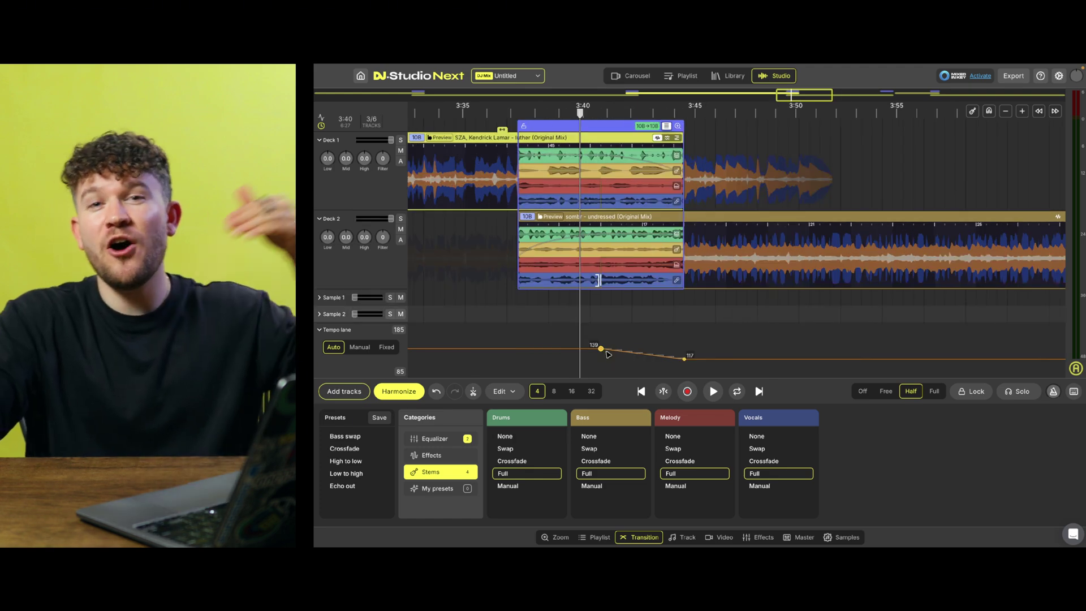
mouse_move(602, 352)
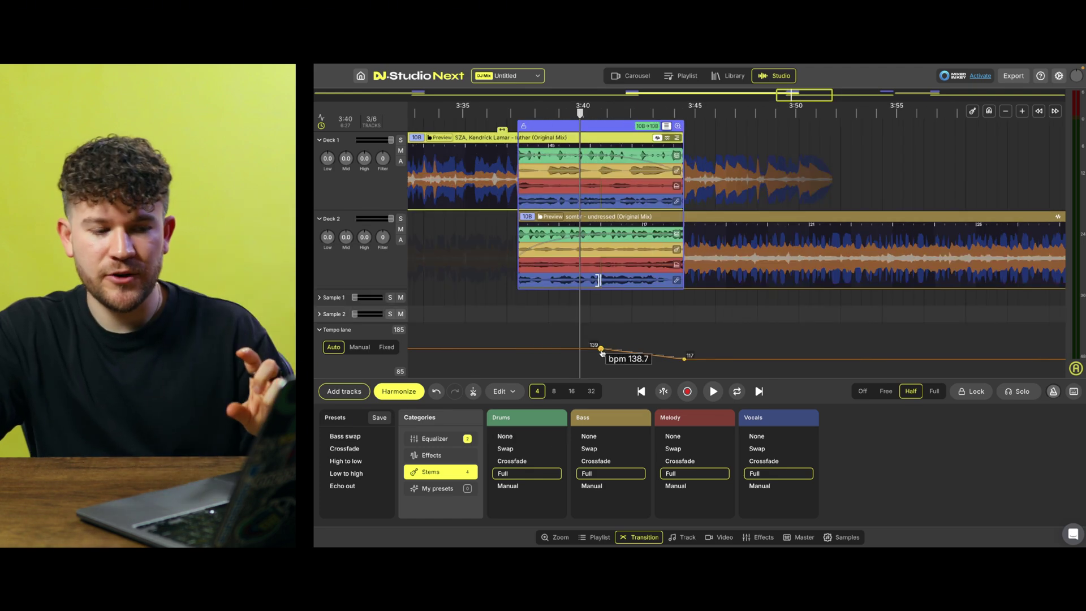
drag(596, 352, 519, 351)
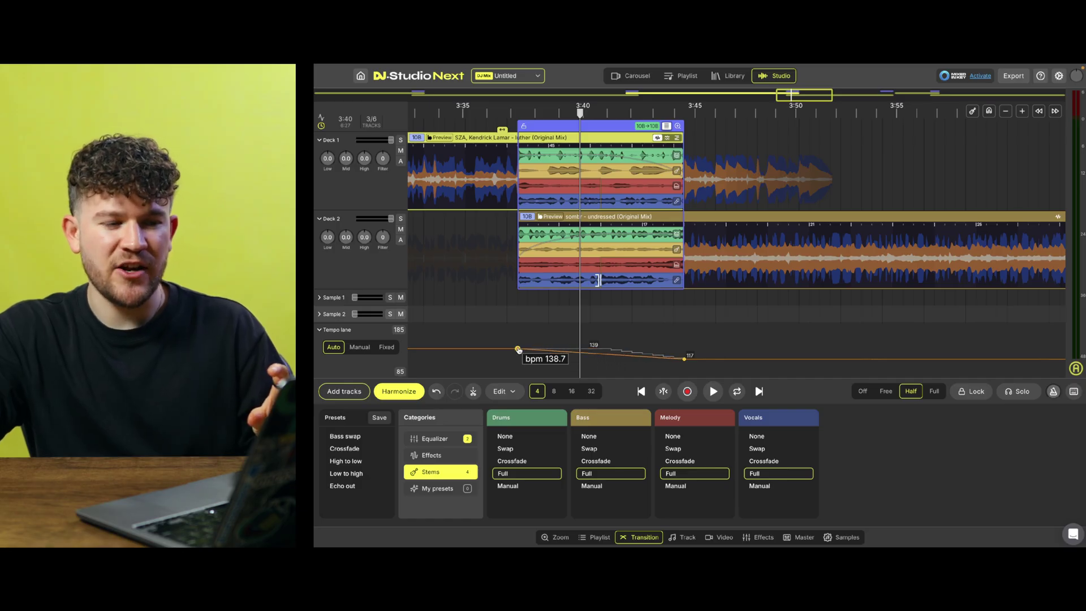
click(512, 272)
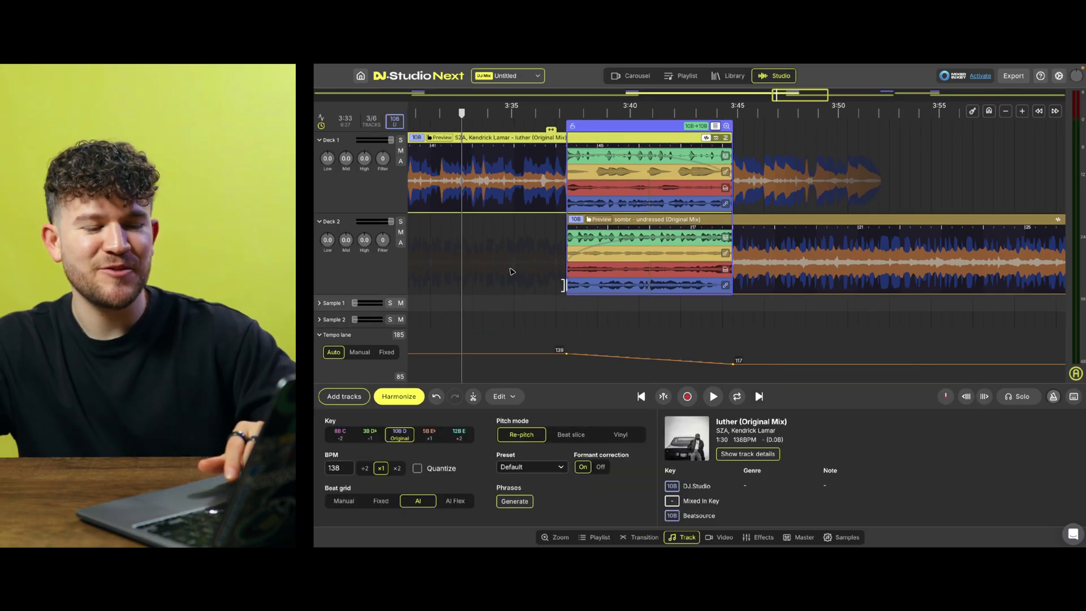
key(space)
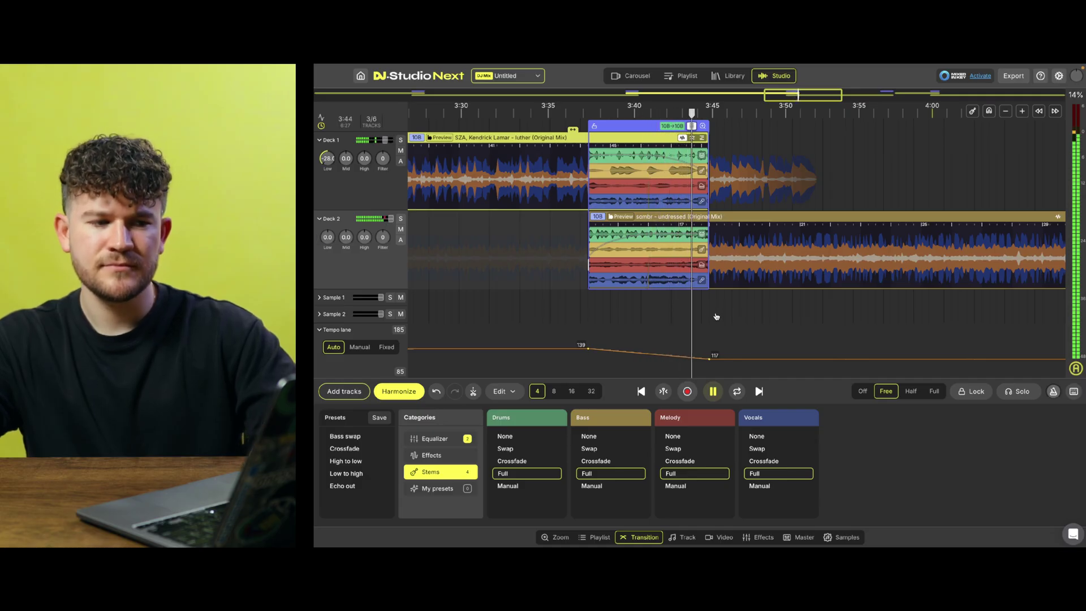
scroll(717, 316, up, 3)
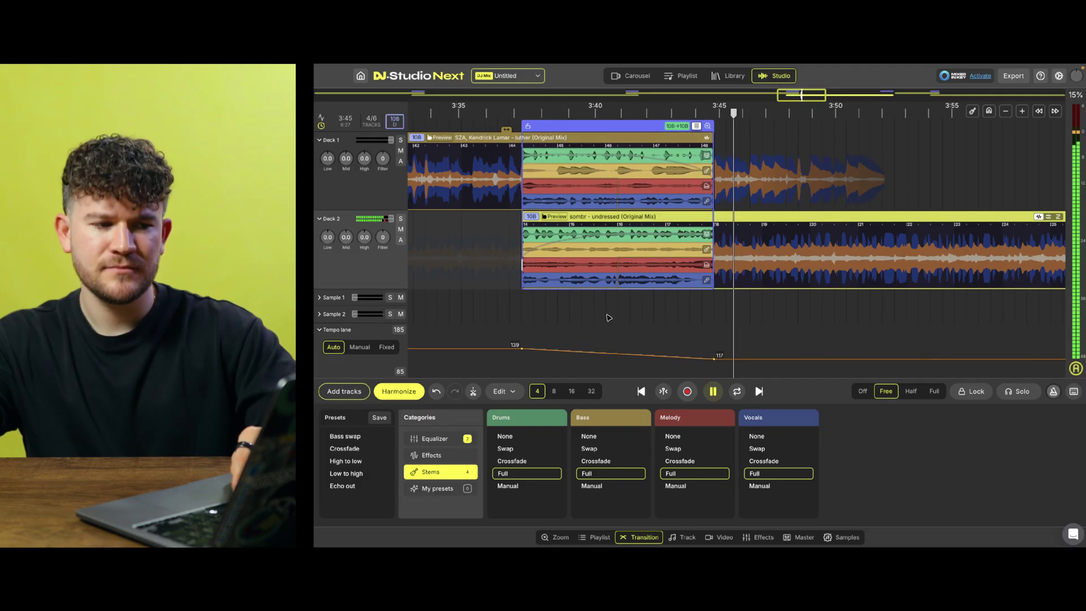
double_click(607, 267)
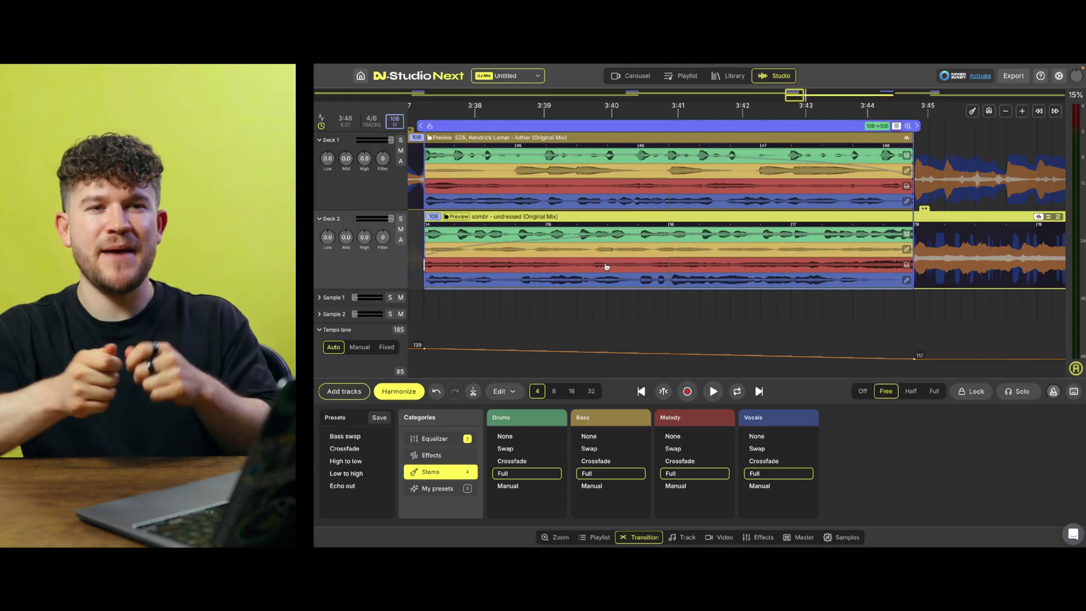
Step: Stretch undressed's and luther's beat grids so their beats line up, then select the transition
scroll(509, 257, up, 5)
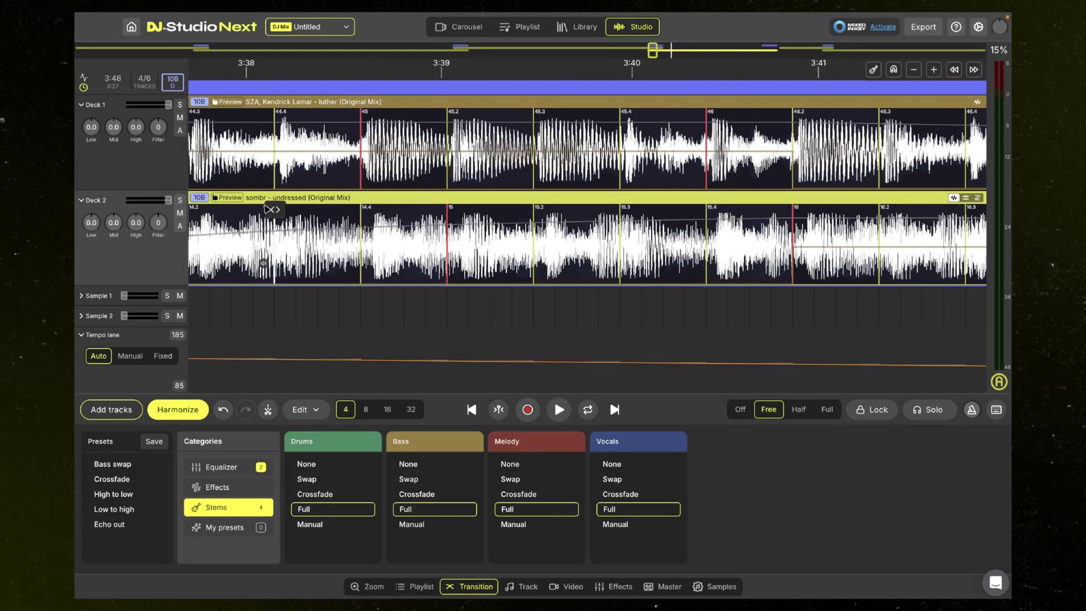
mouse_move(257, 210)
drag(254, 212, 266, 213)
mouse_move(256, 117)
drag(255, 117, 260, 119)
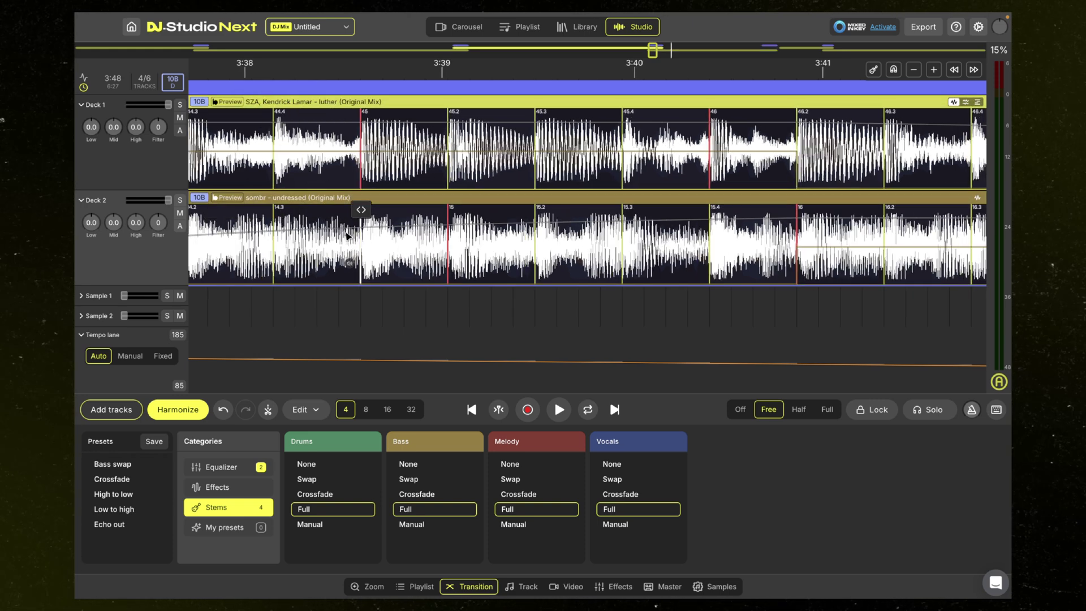
click(370, 270)
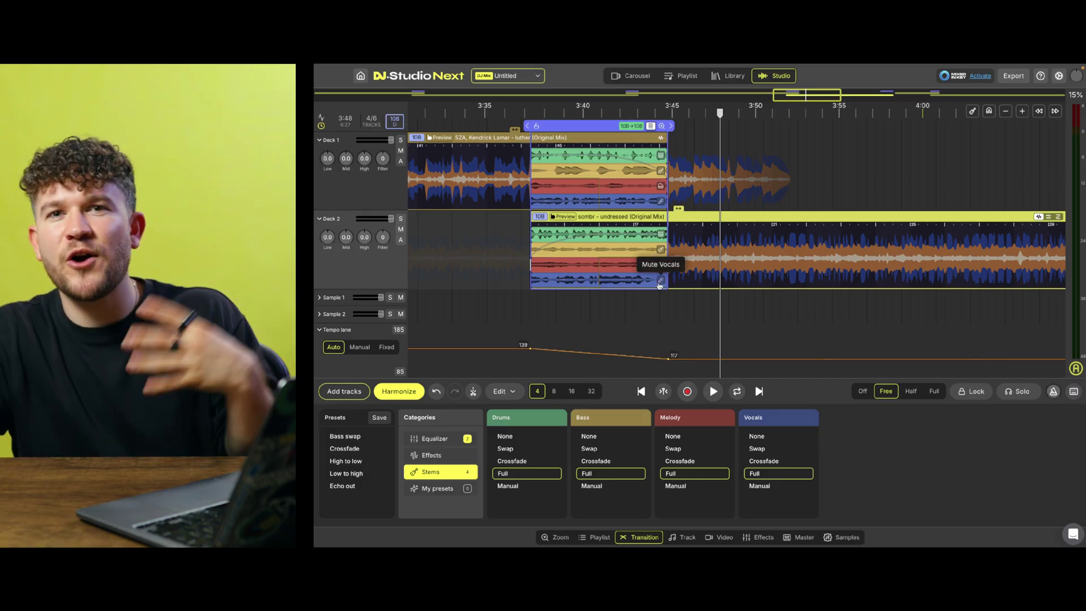
Step: Mute undressed's vocals, melody and bass stems during the transition
click(660, 281)
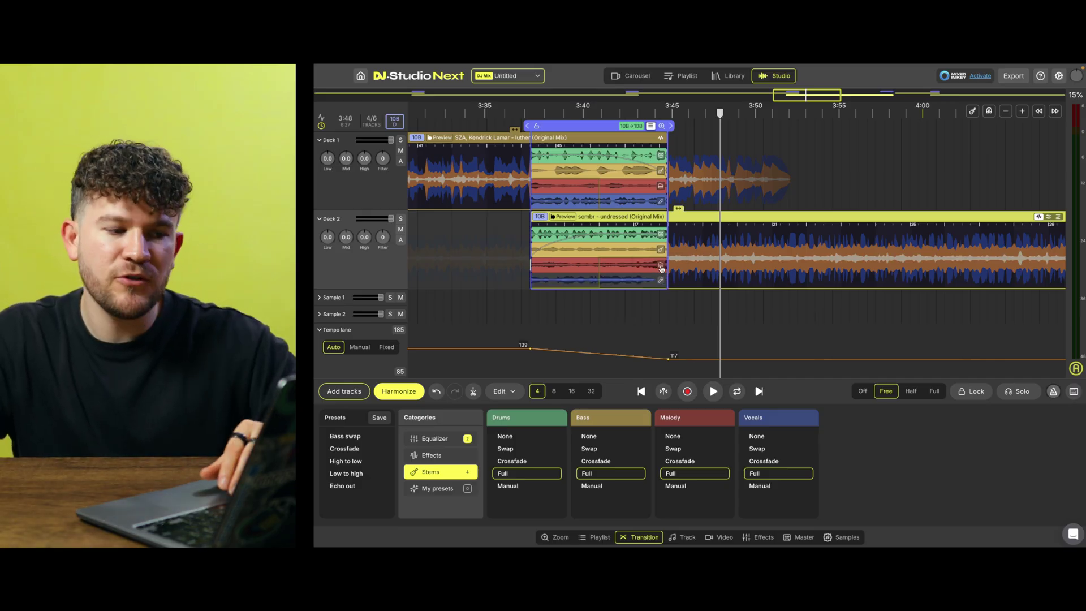
click(660, 266)
click(660, 251)
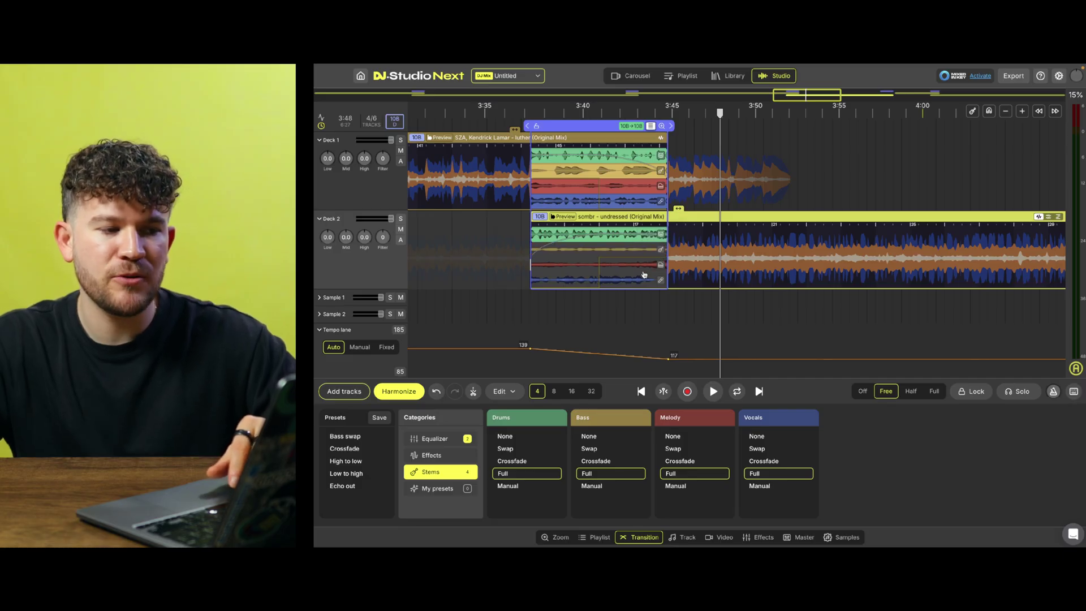
Step: Preview the transition from about 3:36 and stop playback around 3:45
click(616, 112)
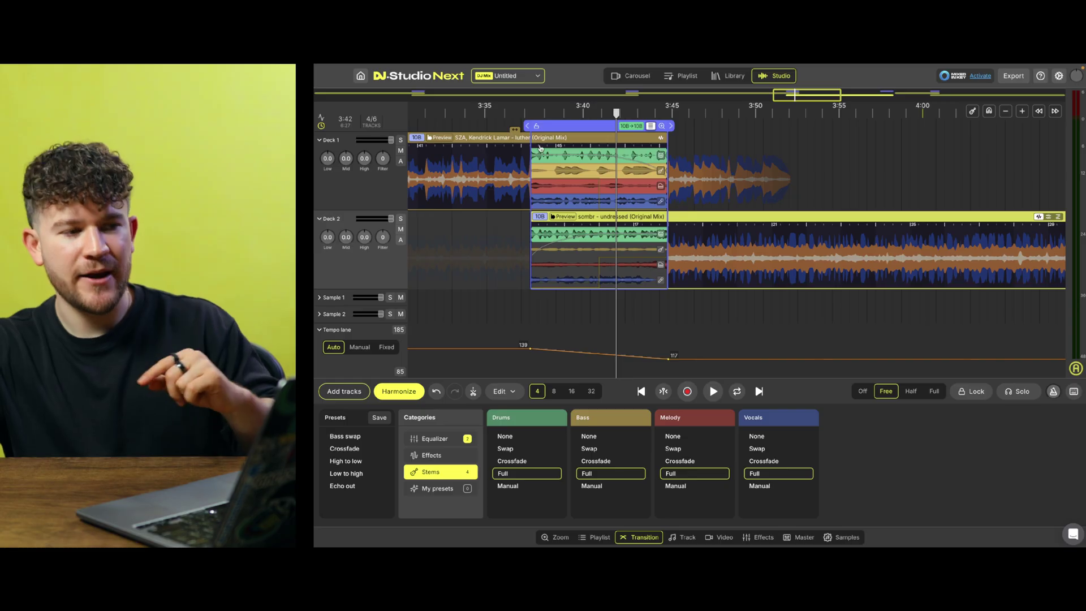
click(565, 217)
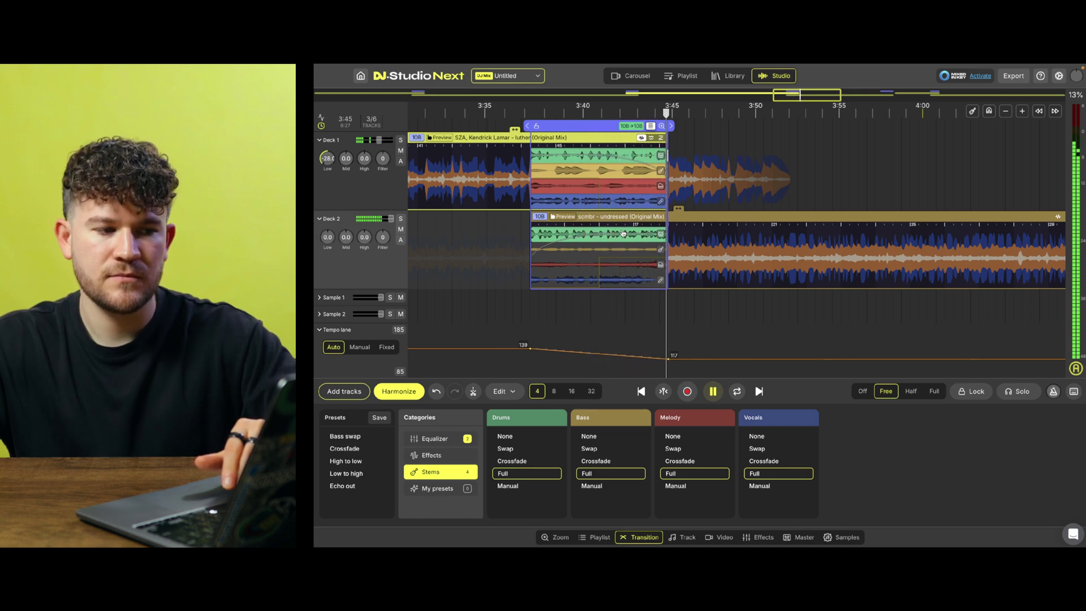
key(space)
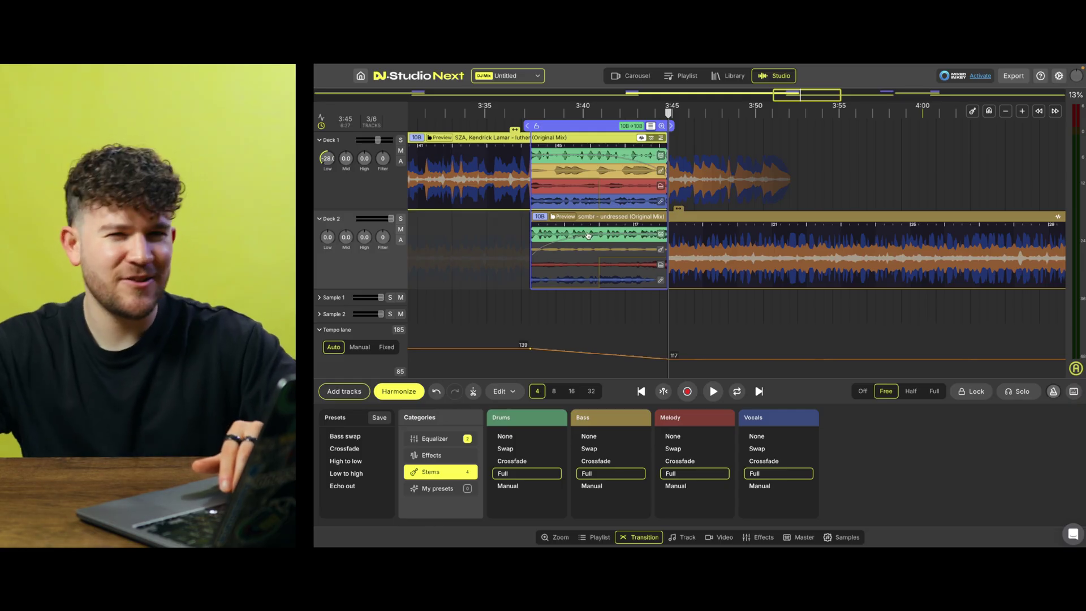
Step: Set the drum stems to Crossfade and listen to the transition from 3:36
click(532, 461)
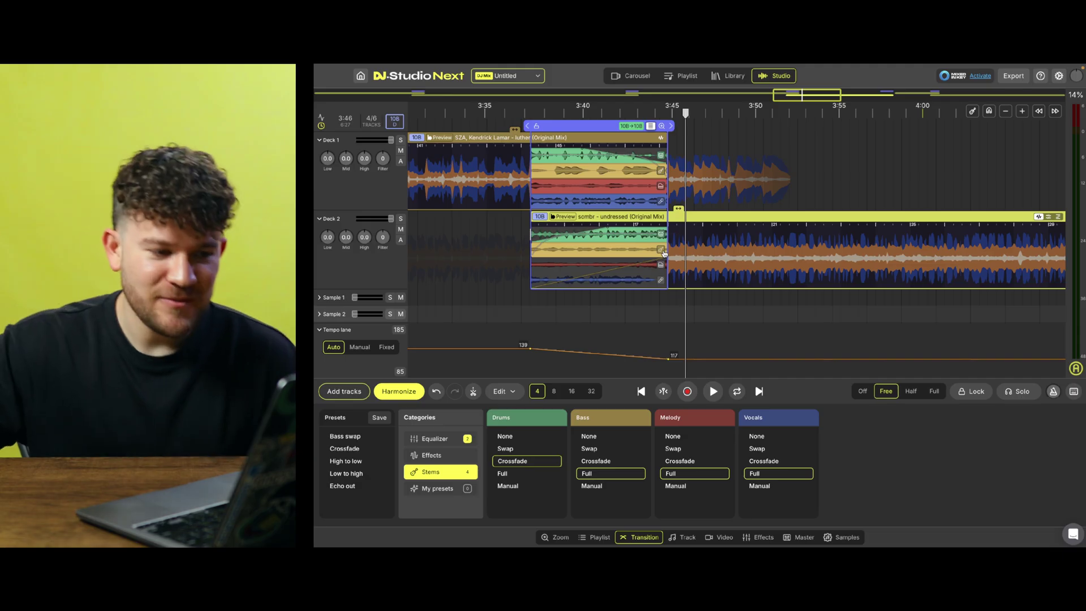
scroll(464, 311, up, 2)
click(465, 311)
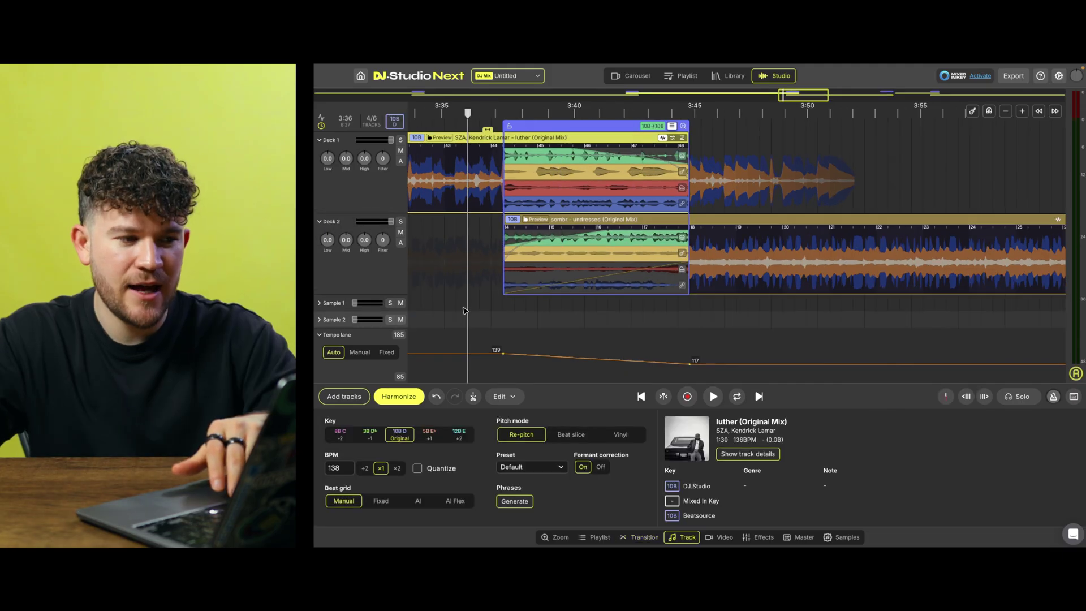
key(space)
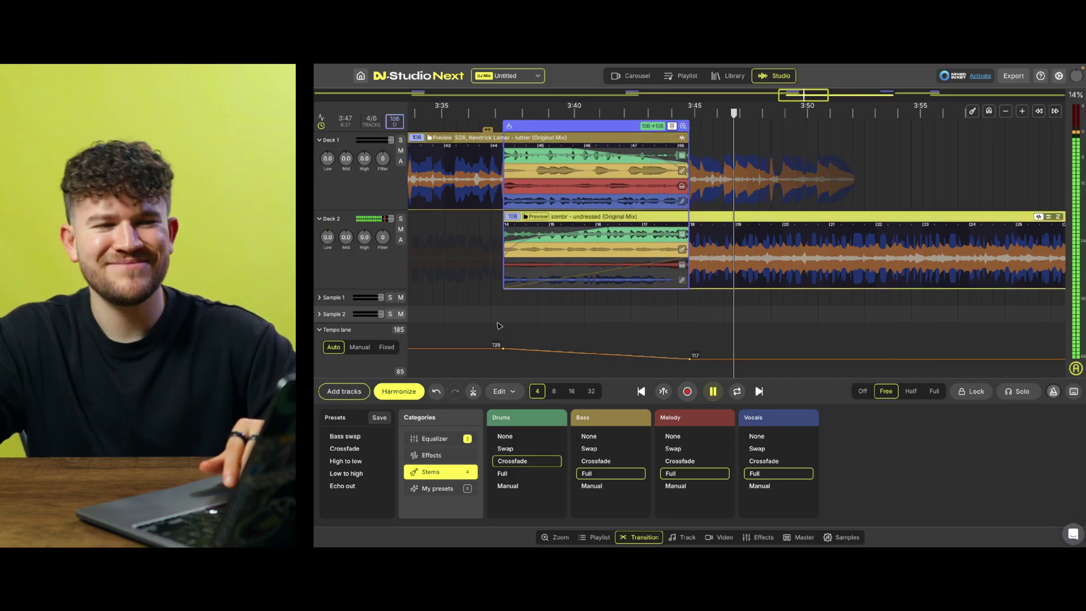
key(space)
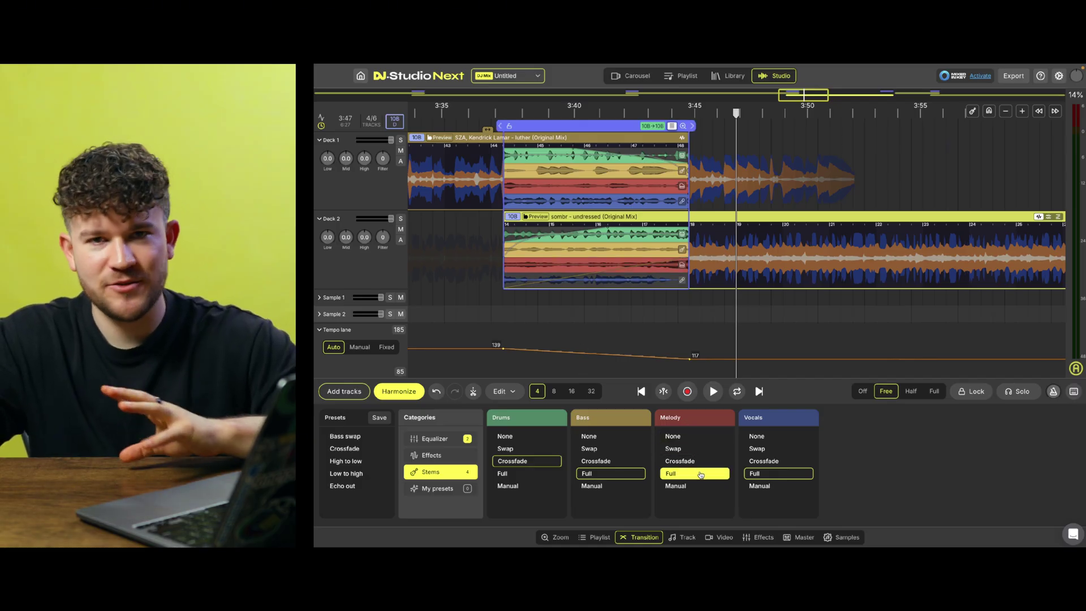
Step: Crossfade the melody stems and move undressed's melody fade-in point later in the transition
click(700, 461)
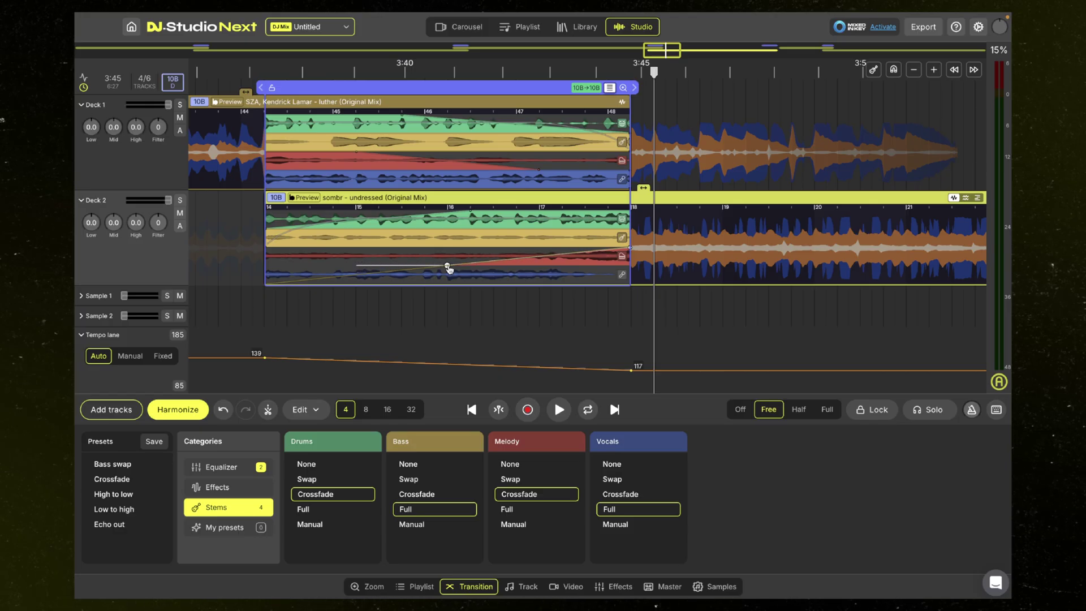
drag(449, 269, 357, 265)
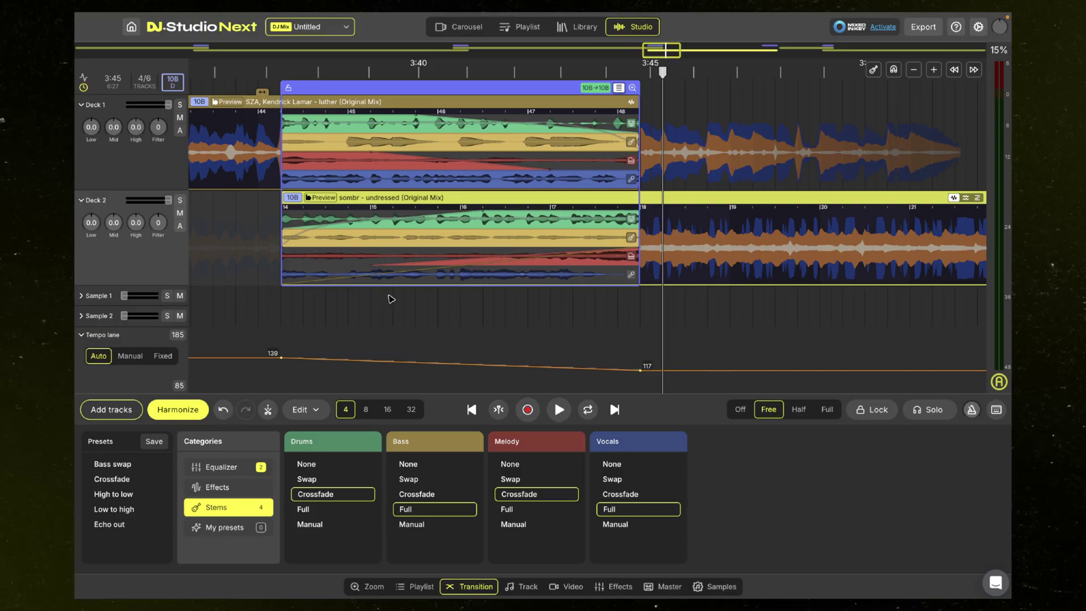
drag(372, 267, 447, 269)
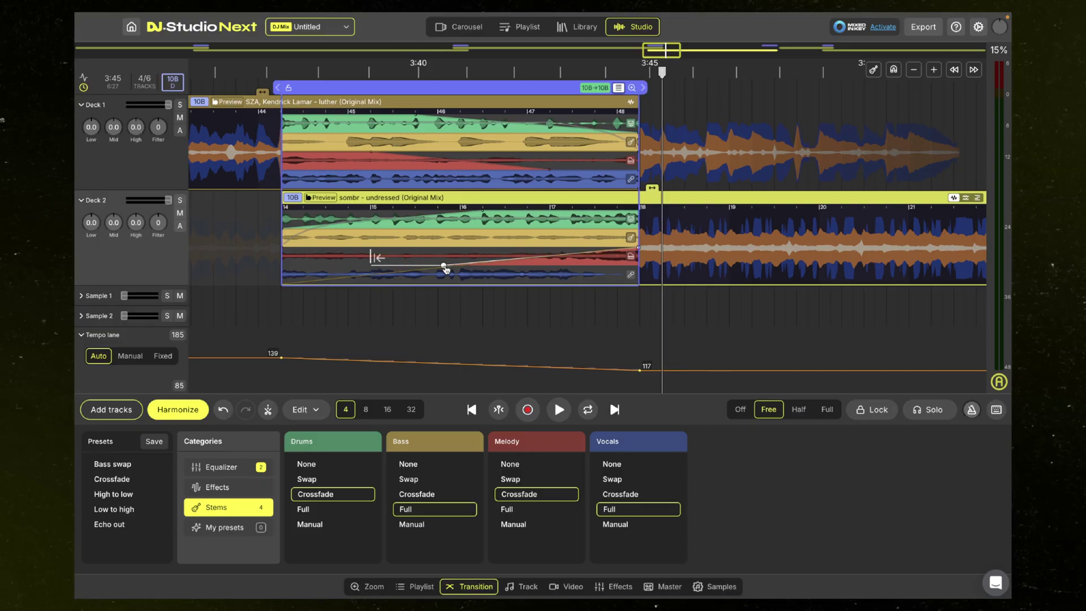
drag(547, 272, 553, 274)
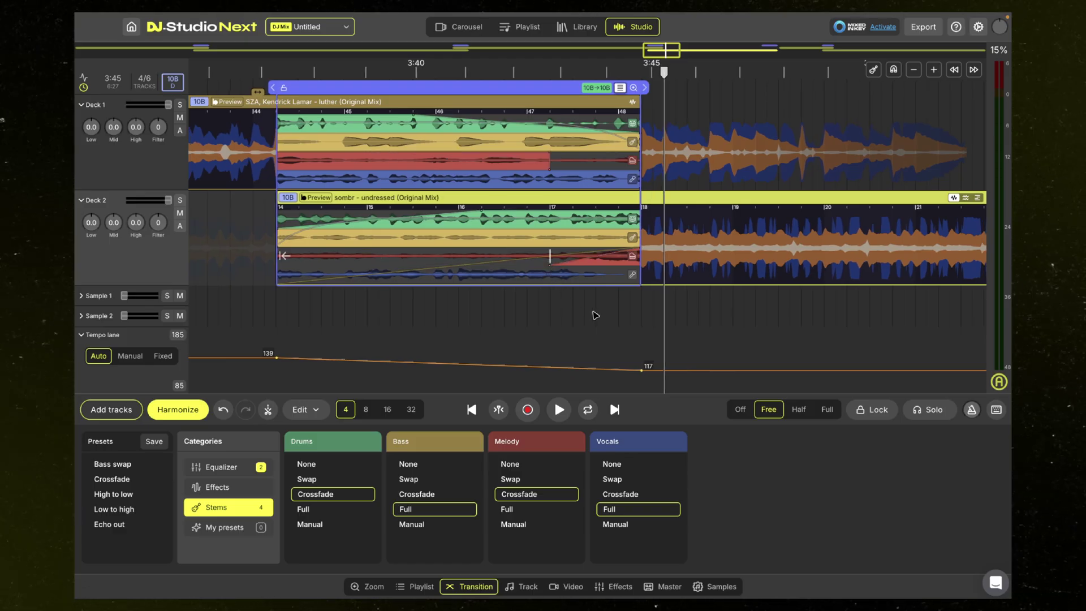
click(531, 330)
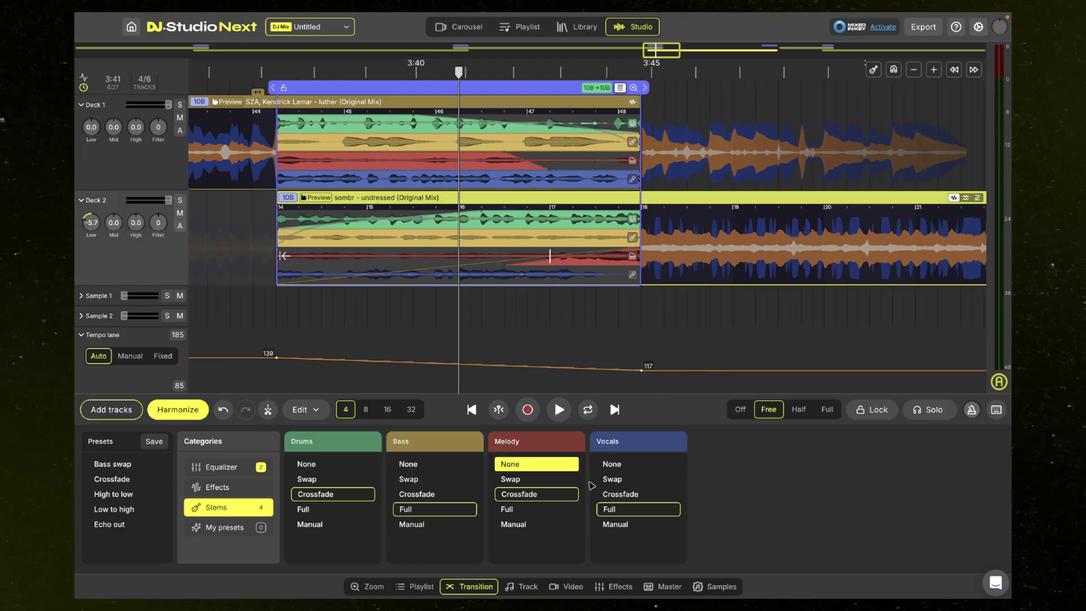
click(310, 320)
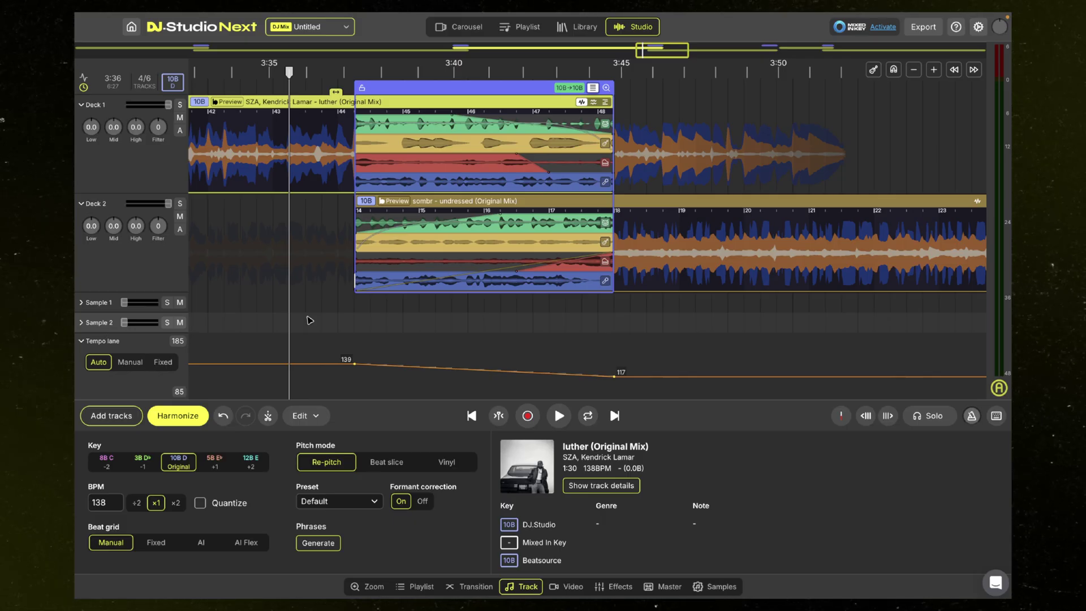
Step: Reselect the transition to show its stem settings and set the playhead to 3:35
click(578, 278)
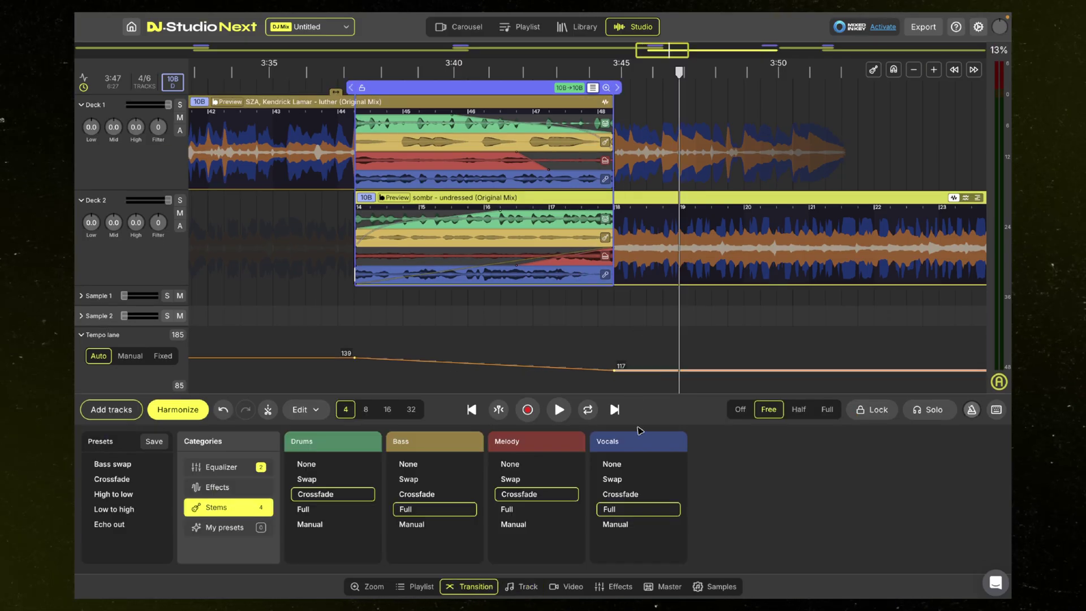
click(281, 321)
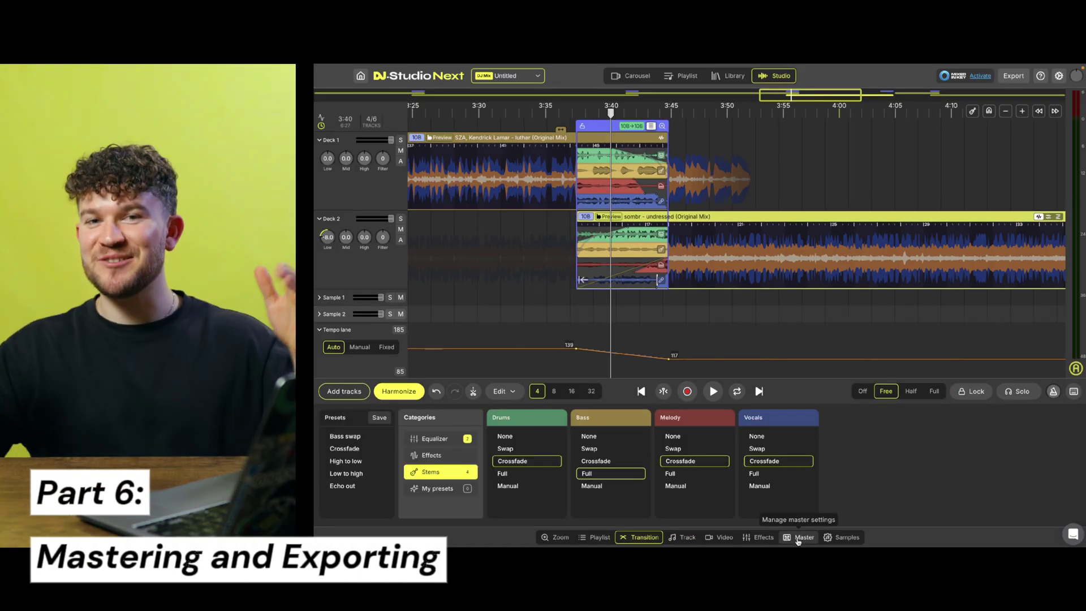
Step: Open the Master mixer, preview the mix from 3:29, and raise track 4's compression to 15%
click(797, 538)
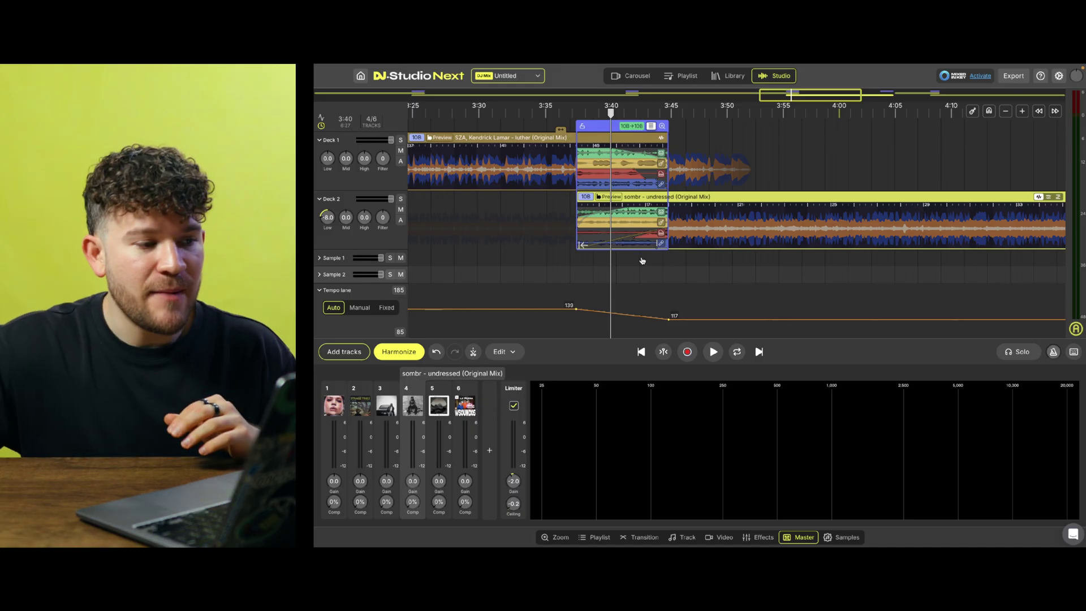
click(547, 228)
key(space)
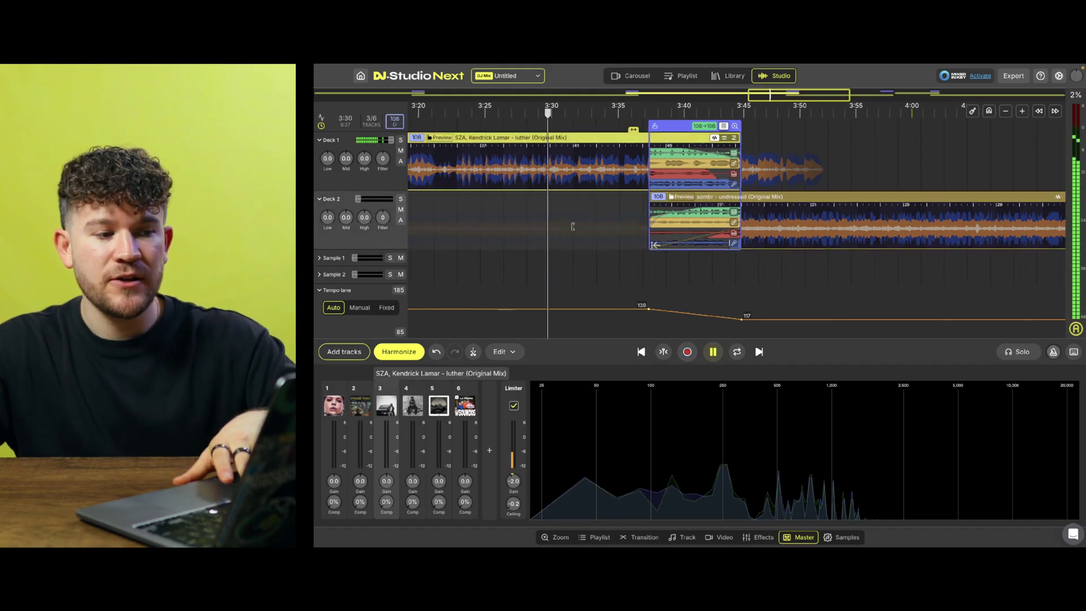
key(space)
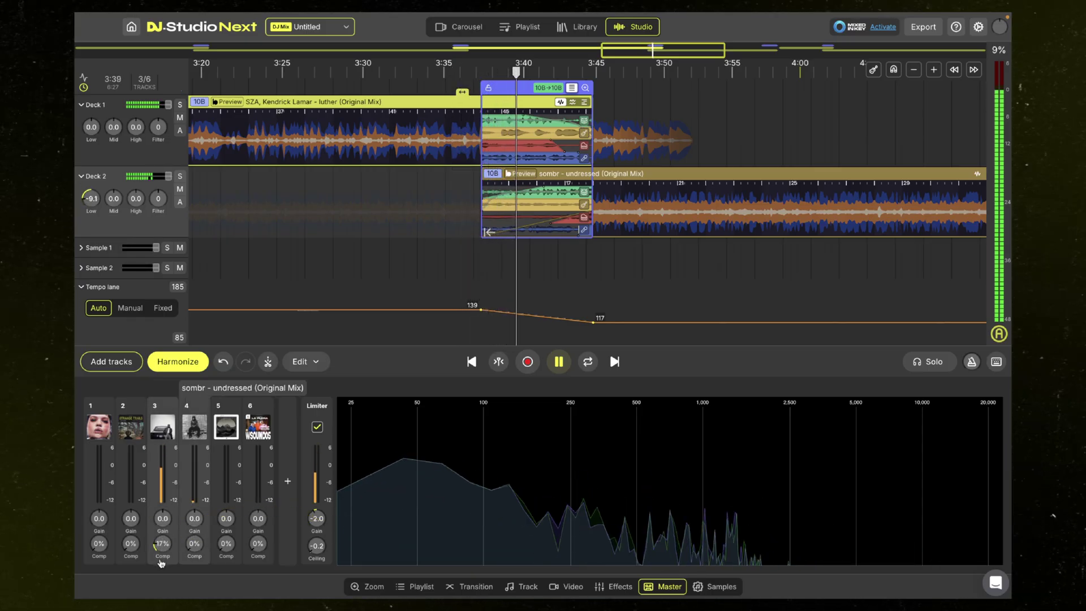
key(space)
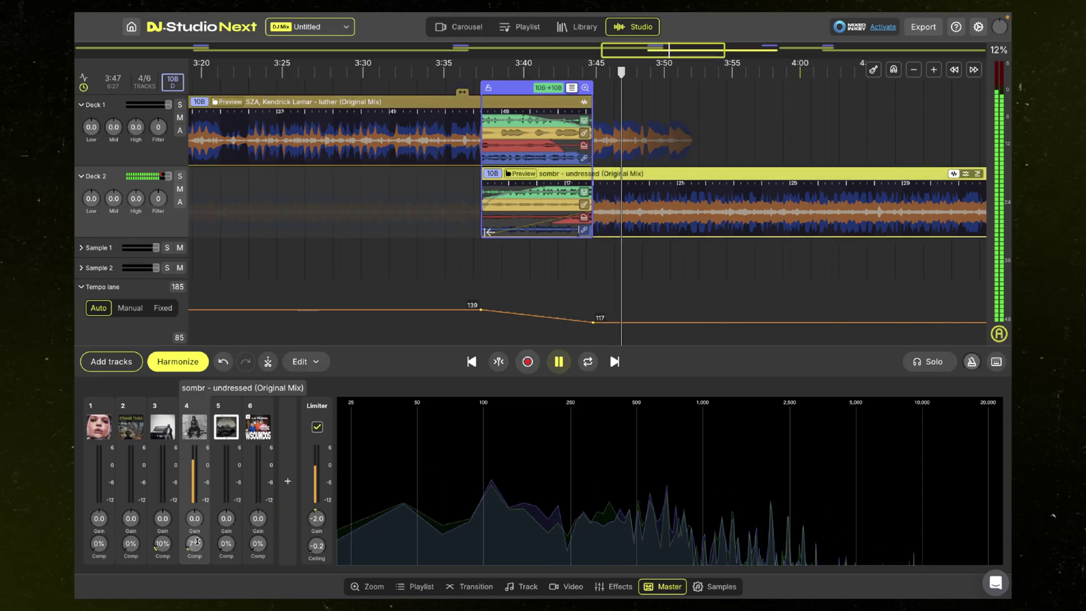
mouse_move(195, 544)
mouse_down()
mouse_move(213, 523)
mouse_move(198, 534)
mouse_up()
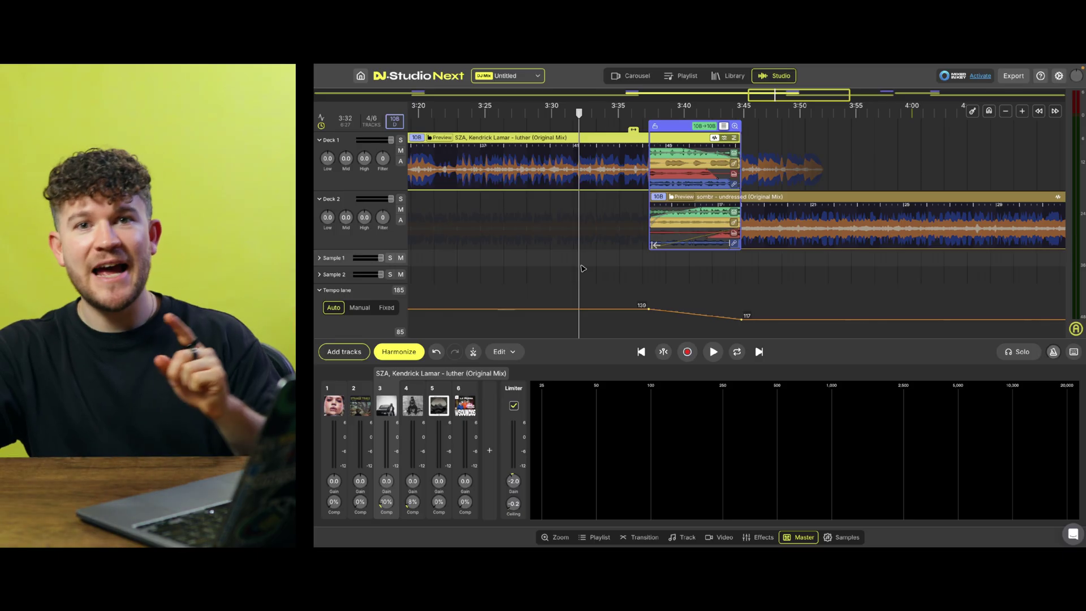
Step: Save the mix as 'multi genre mix' to reach the Export dialog with WAV, 16-bit and auto gain
click(1028, 77)
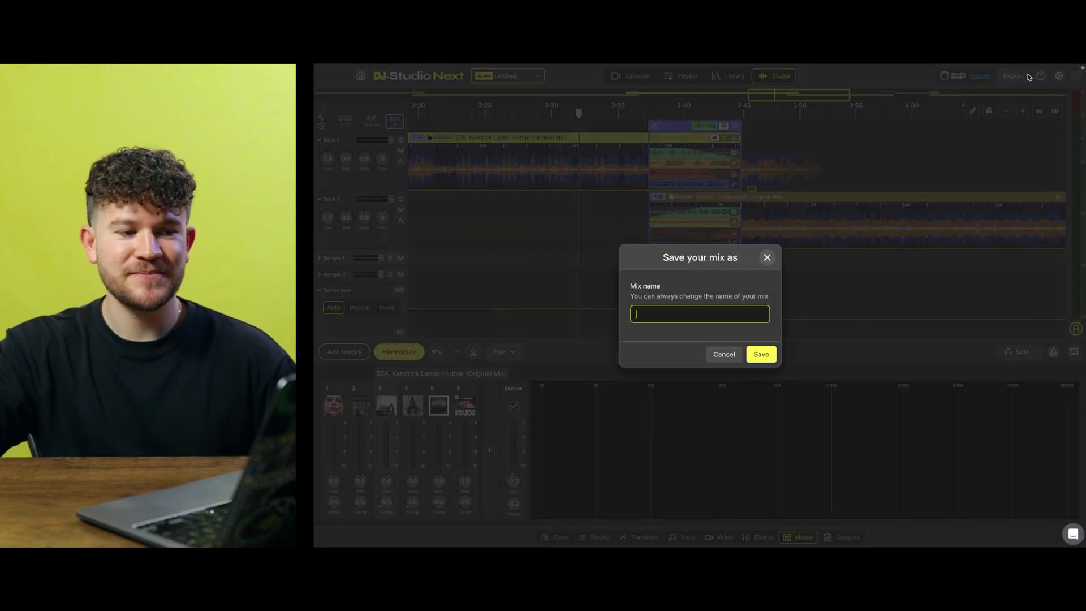
text(m)
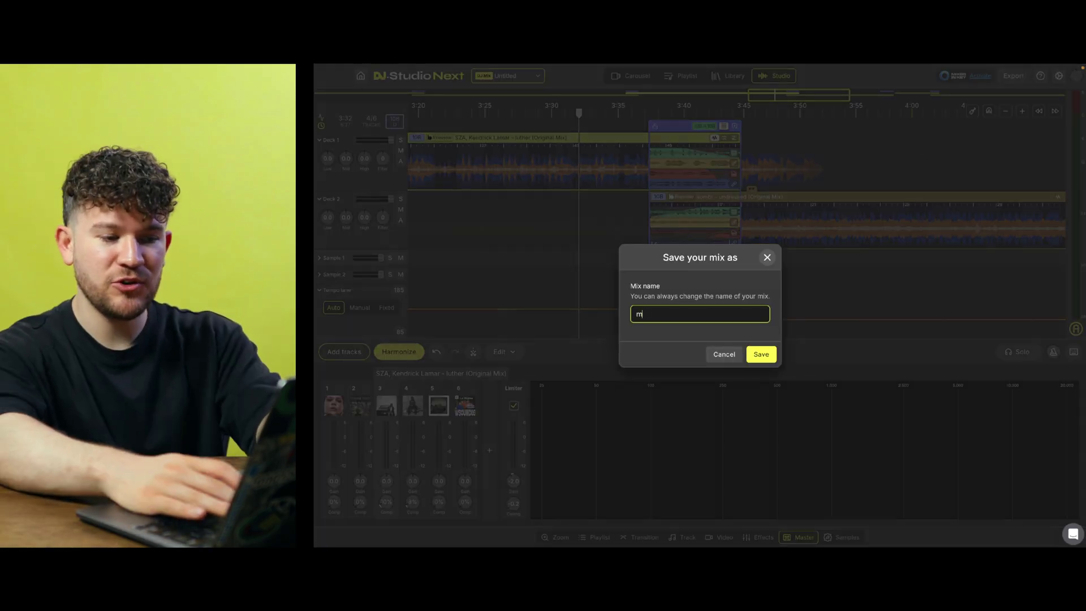
text(ulti genre mix)
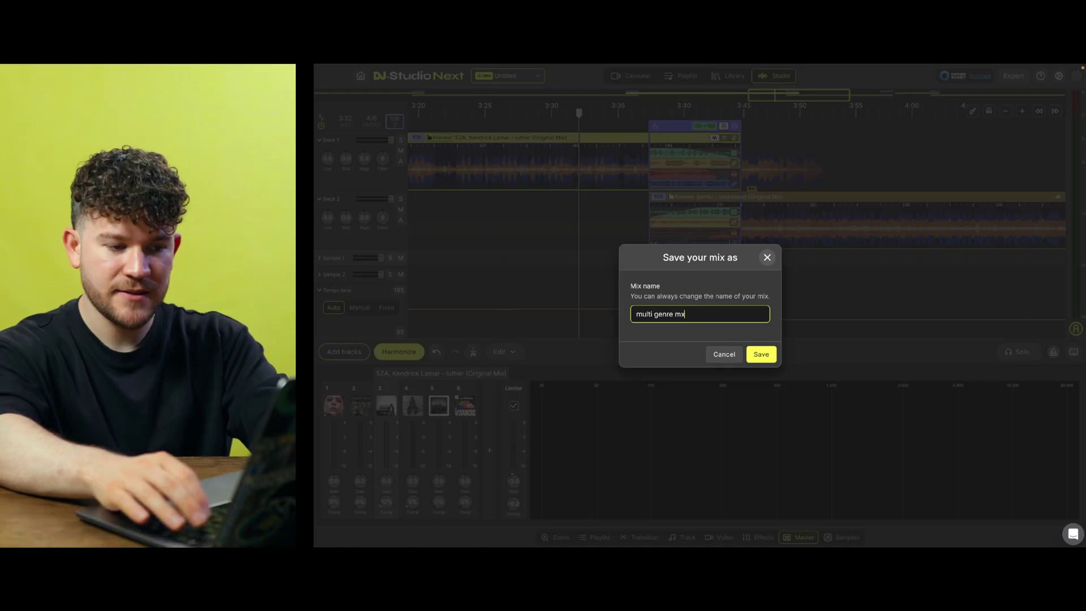
key(Return)
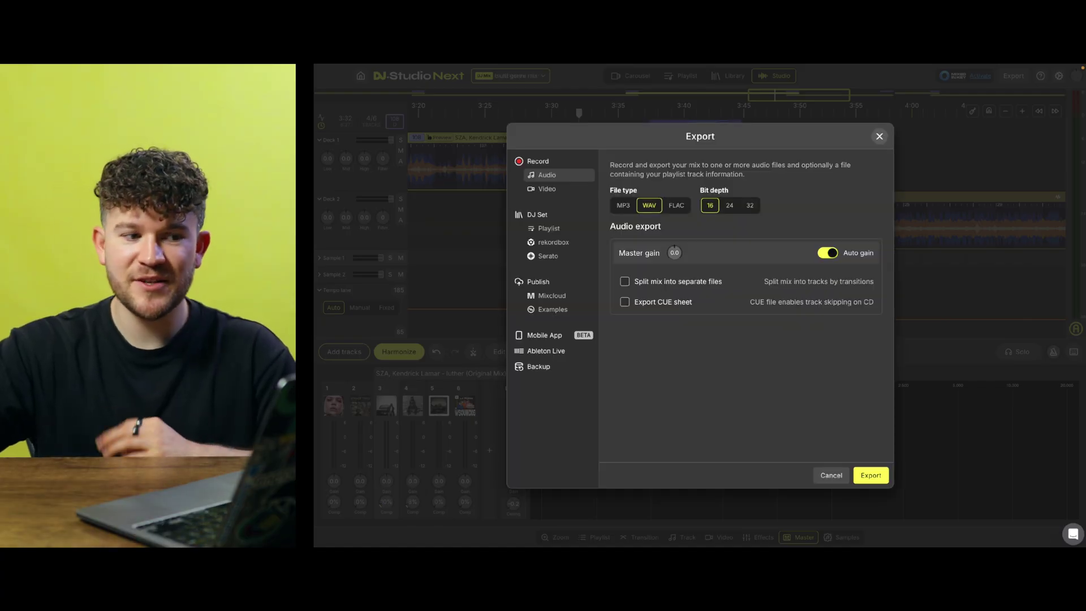
Step: Browse the Video, Playlist and rekordbox export pages, finishing on the Mixcloud publishing login
click(553, 192)
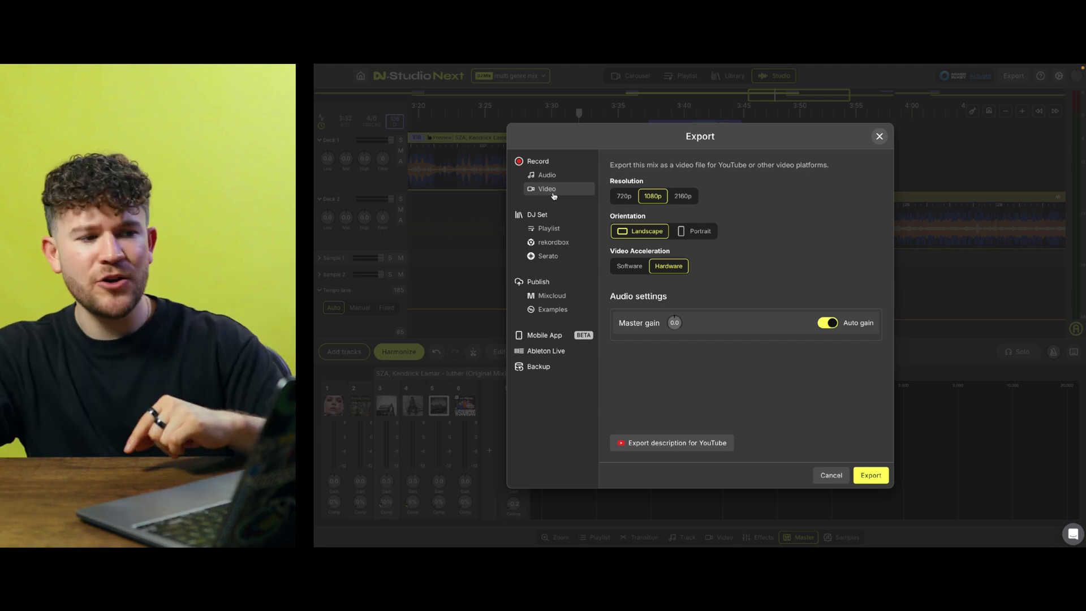
click(551, 229)
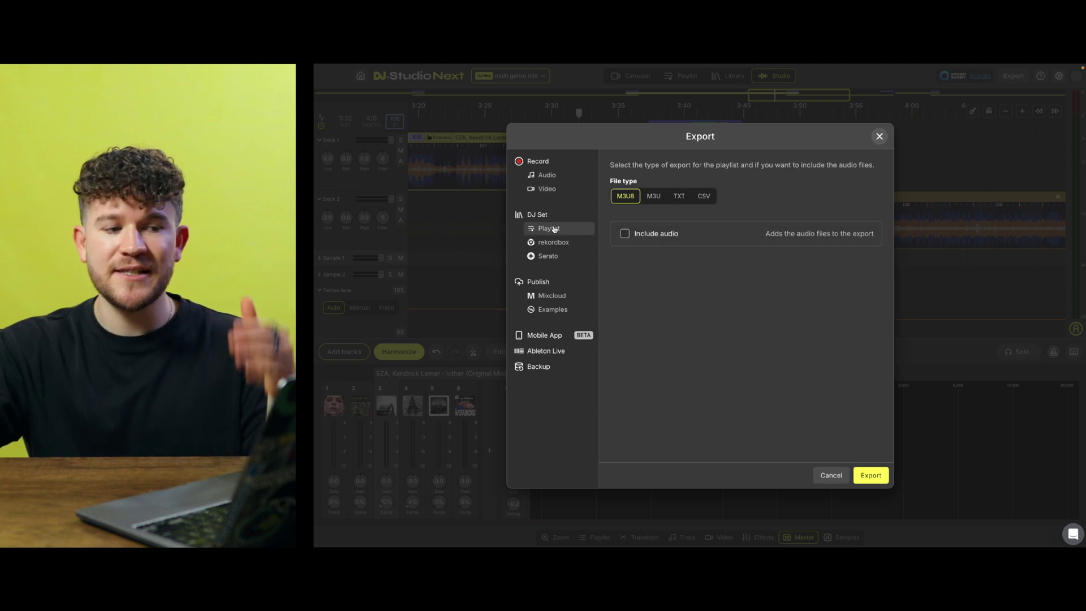
click(551, 242)
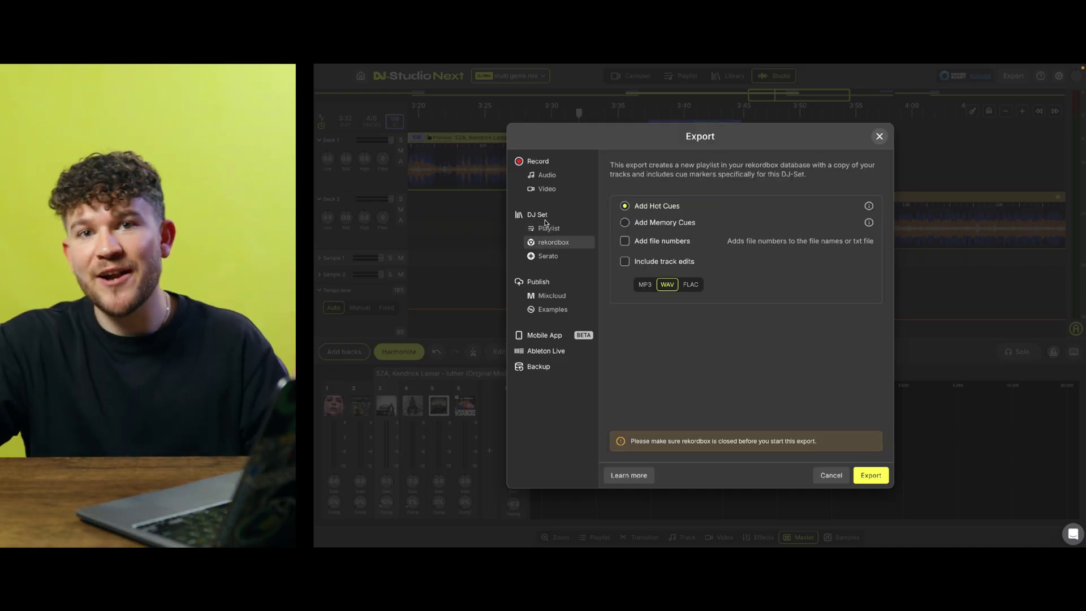
click(551, 296)
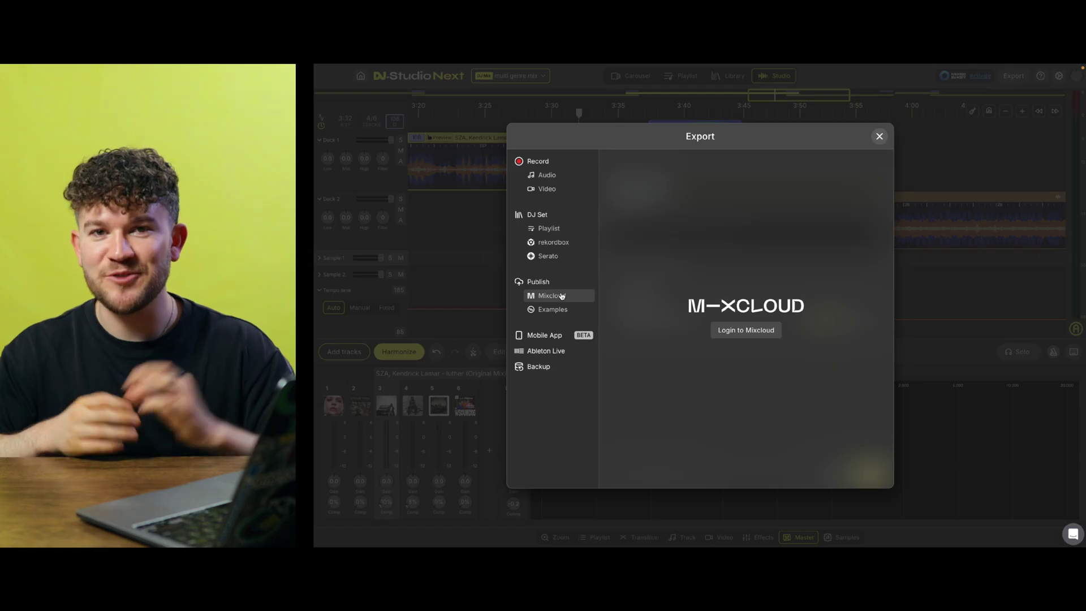